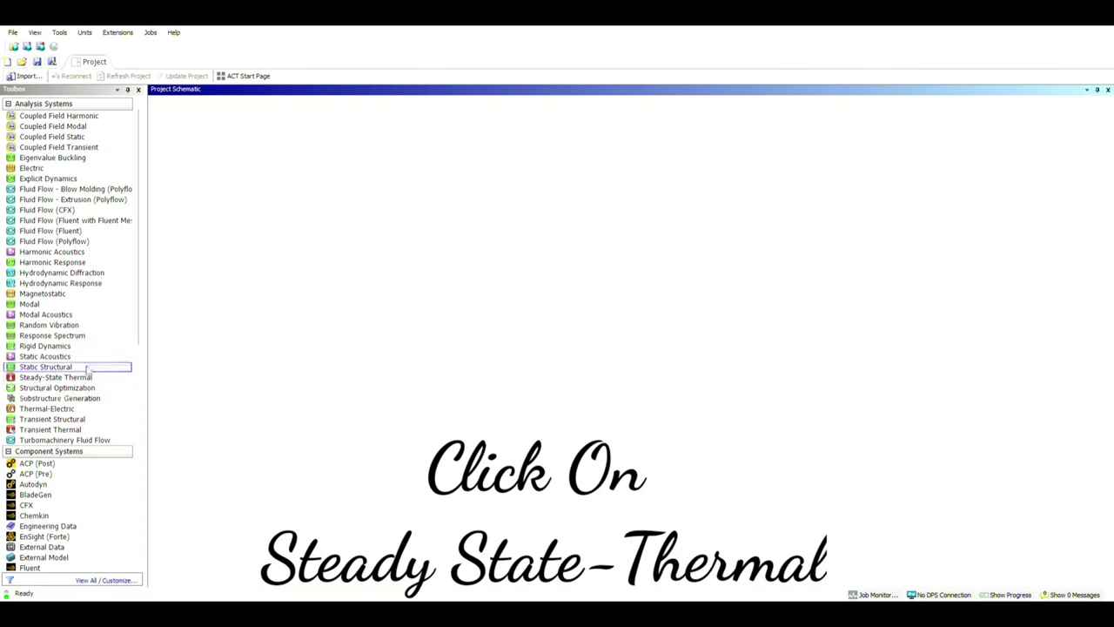
Step: Add a Steady-State Thermal system, import diskbrake.IGS, and open the disc model in Mechanical
click(42, 378)
double_click(58, 379)
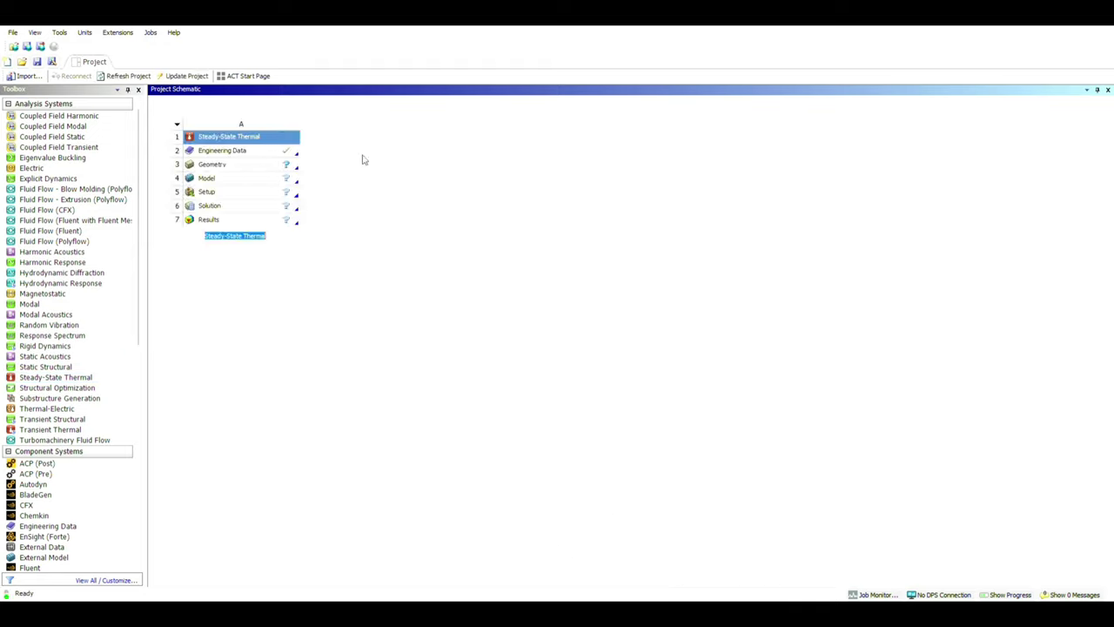
right_click(288, 166)
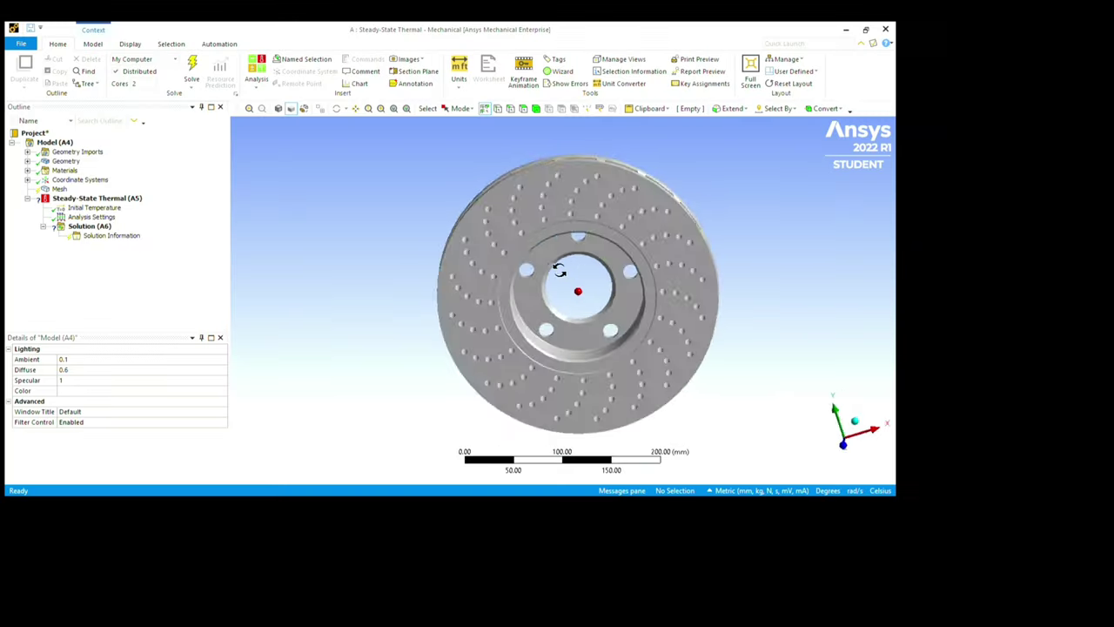
mouse_move(559, 267)
middle_down()
mouse_move(445, 328)
mouse_move(564, 320)
mouse_move(793, 256)
mouse_move(911, 177)
mouse_move(644, 174)
mouse_move(813, 223)
mouse_move(731, 340)
mouse_move(716, 256)
middle_up()
Step: Check the diskbrake body and its mesh in the Outline, then add a Temperature load under Steady-State Thermal
scroll(712, 261, up, 1)
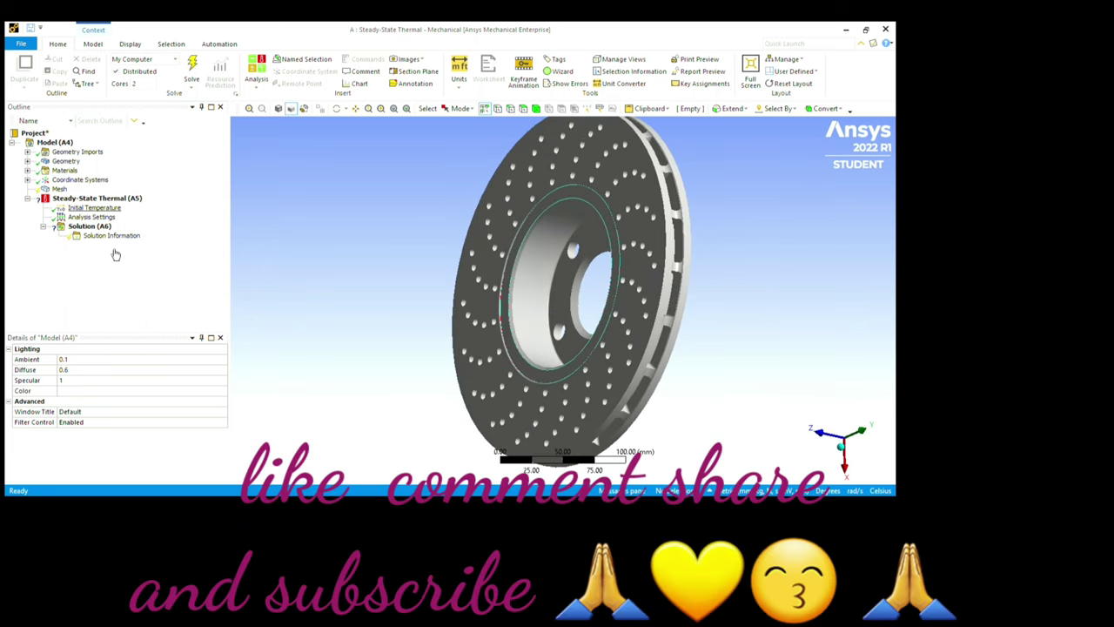
click(30, 193)
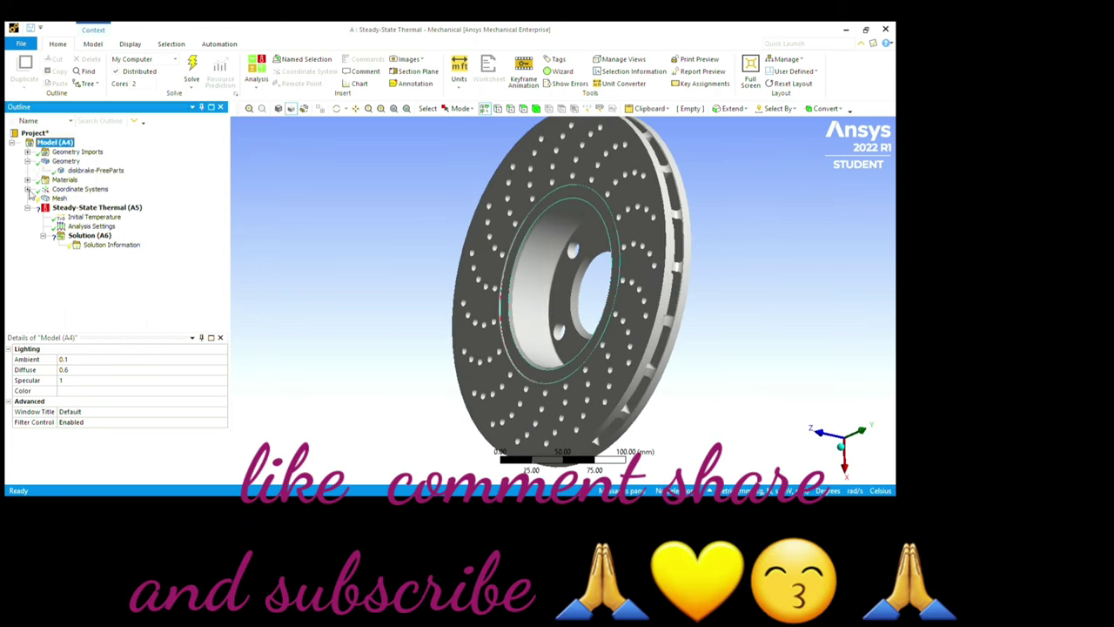
click(96, 170)
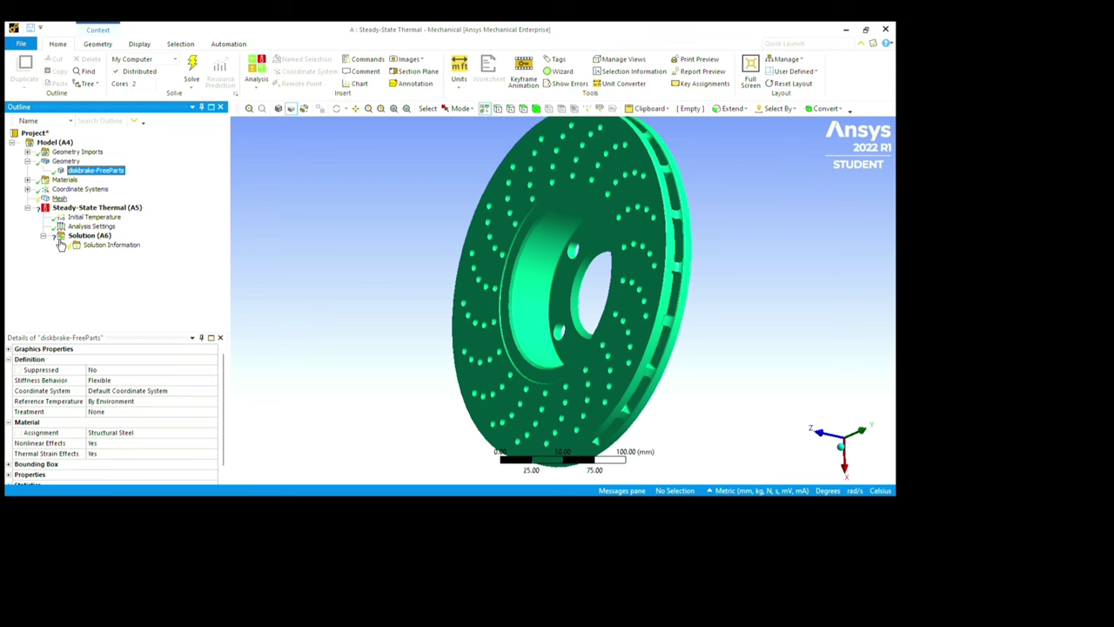
key(Down)
key(Down)
key(Down)
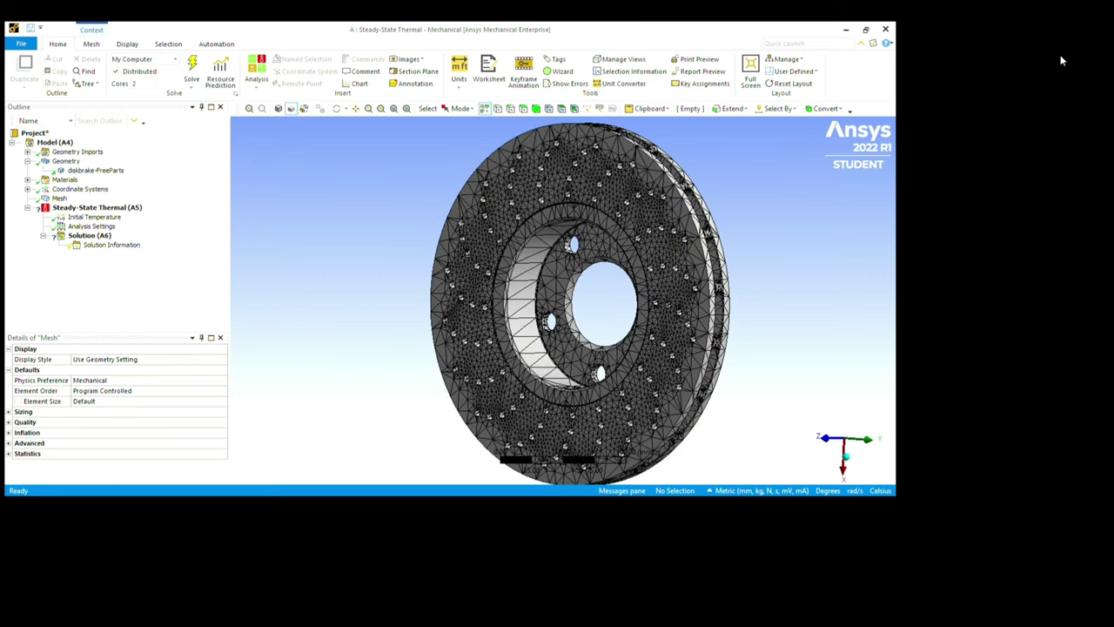
click(96, 208)
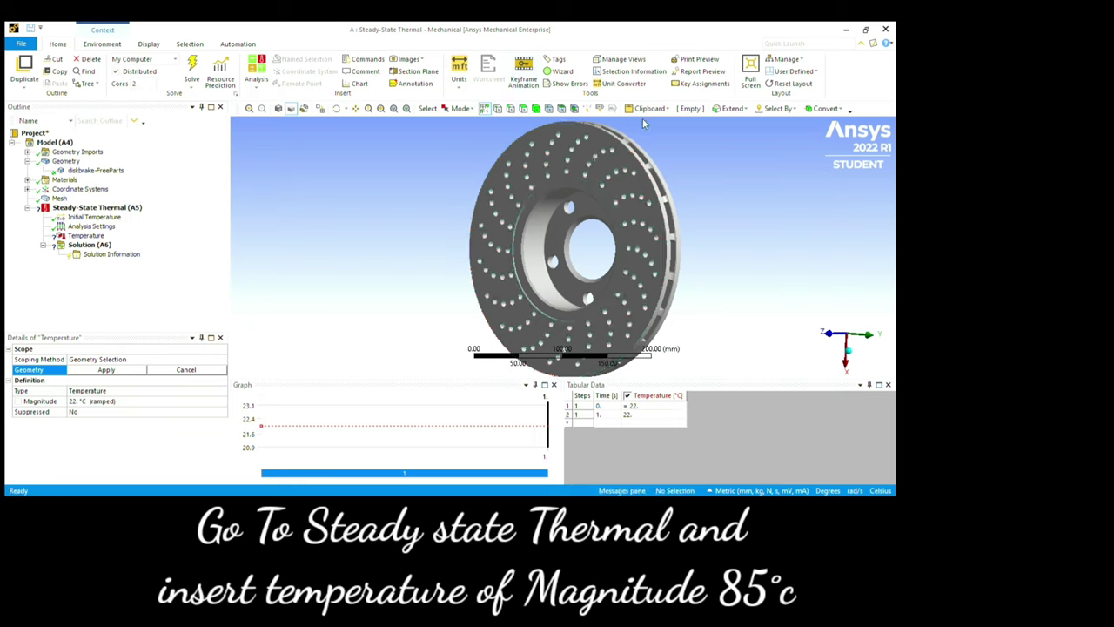
Step: Apply an 85 °C Temperature load to the disc's front face, then add a Convection load
click(692, 176)
click(106, 369)
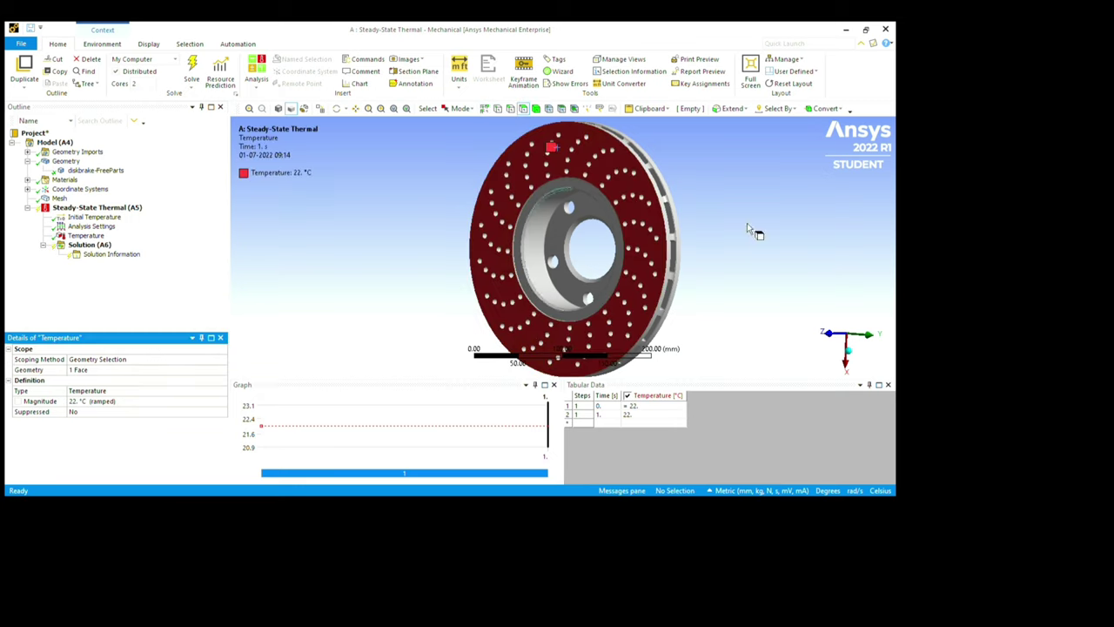
click(105, 401)
text(85)
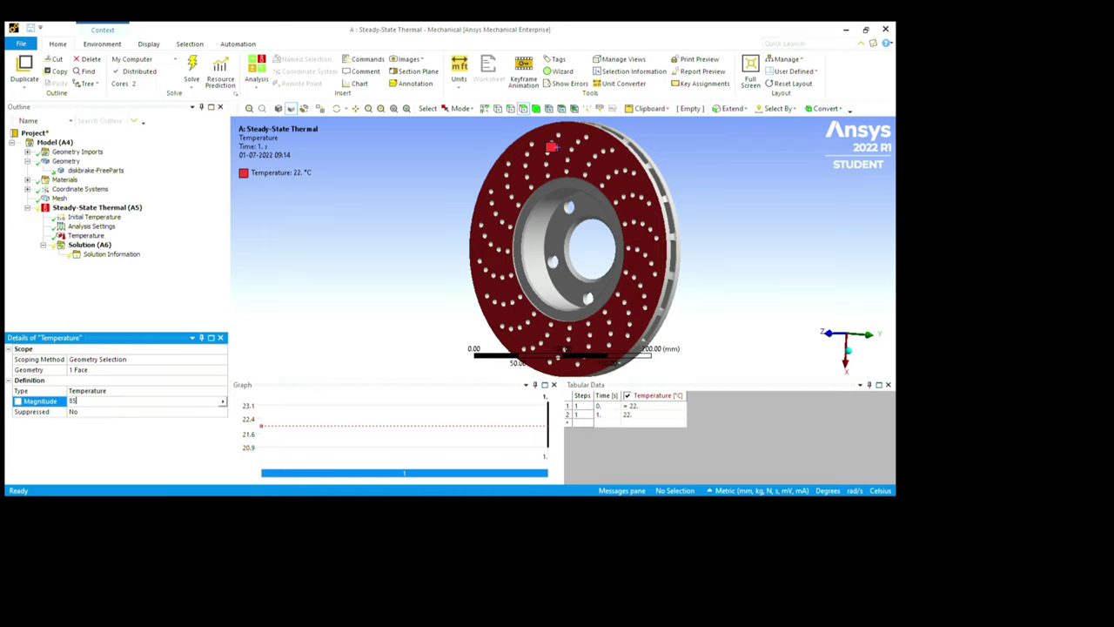
key(Return)
click(96, 207)
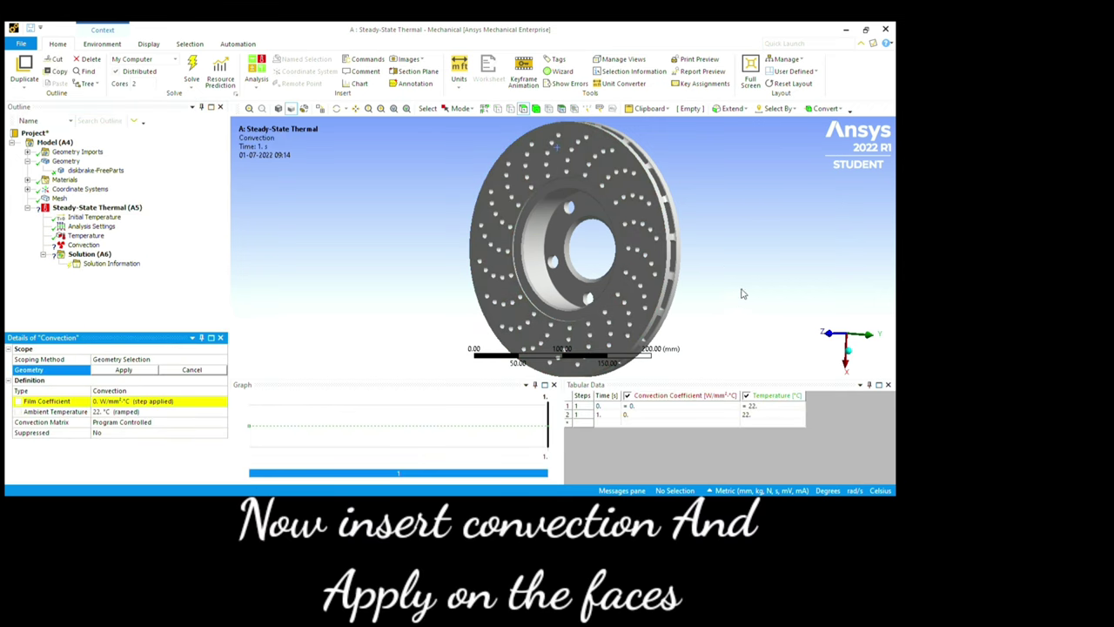
Step: Select the nine hub and disc faces that receive convection
scroll(741, 290, up, 1)
scroll(740, 291, up, 1)
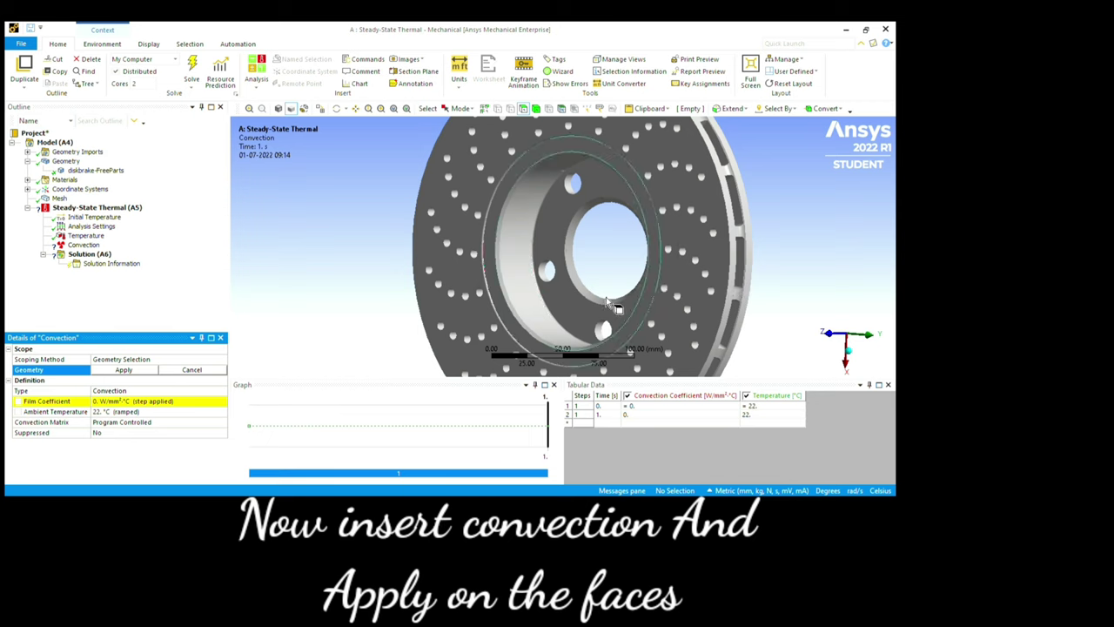
click(608, 301)
ctrl+click(642, 308)
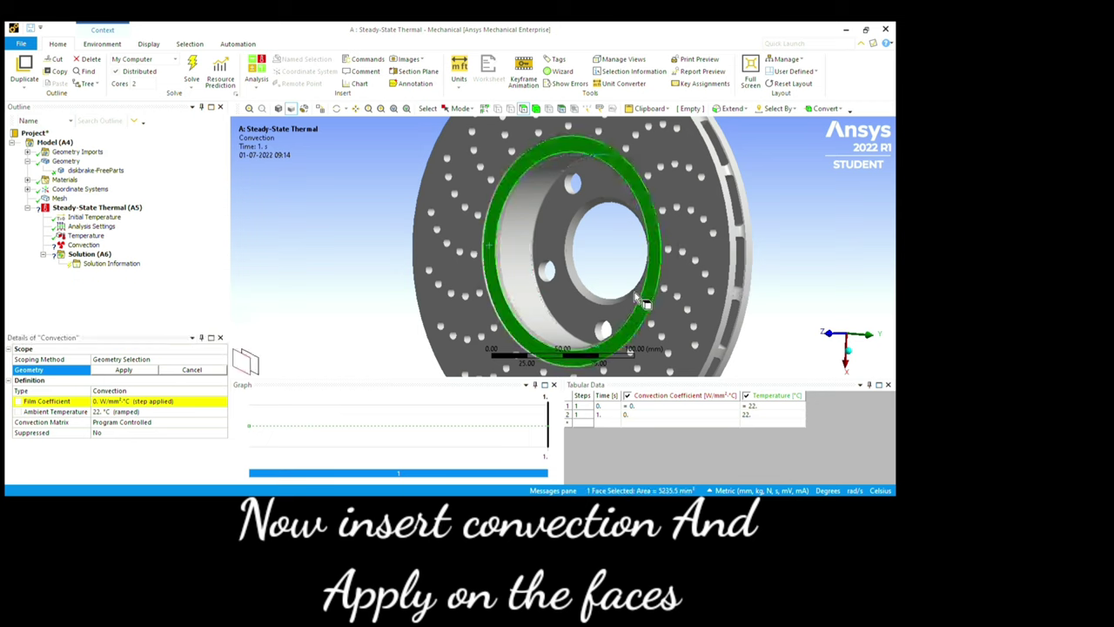
ctrl+click(694, 275)
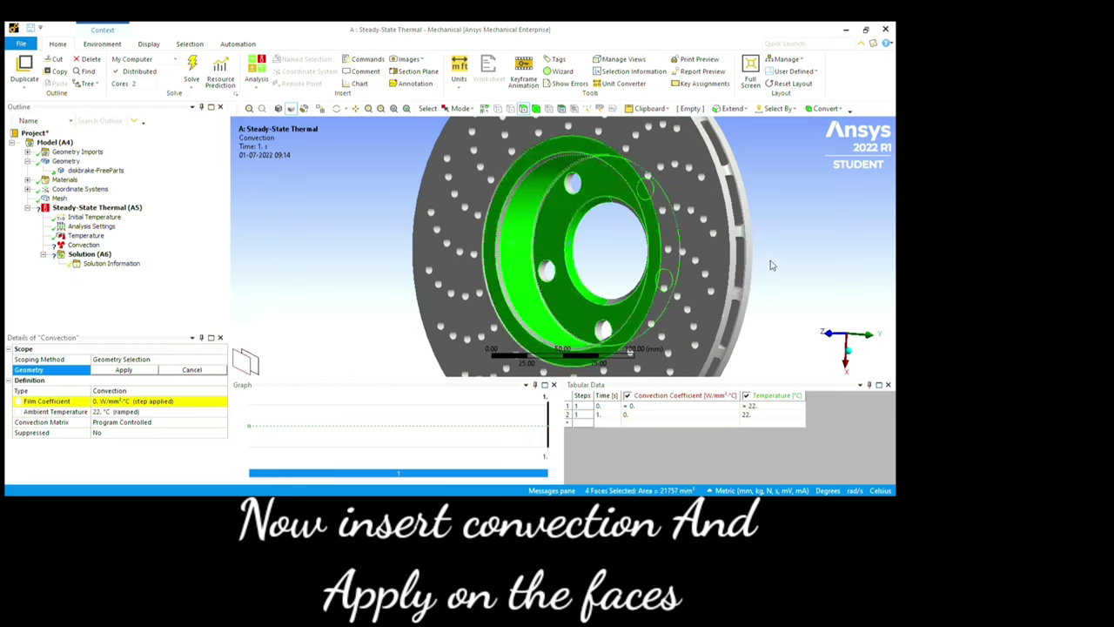
mouse_move(771, 243)
middle_down()
mouse_move(796, 267)
mouse_move(954, 261)
mouse_move(970, 286)
middle_up()
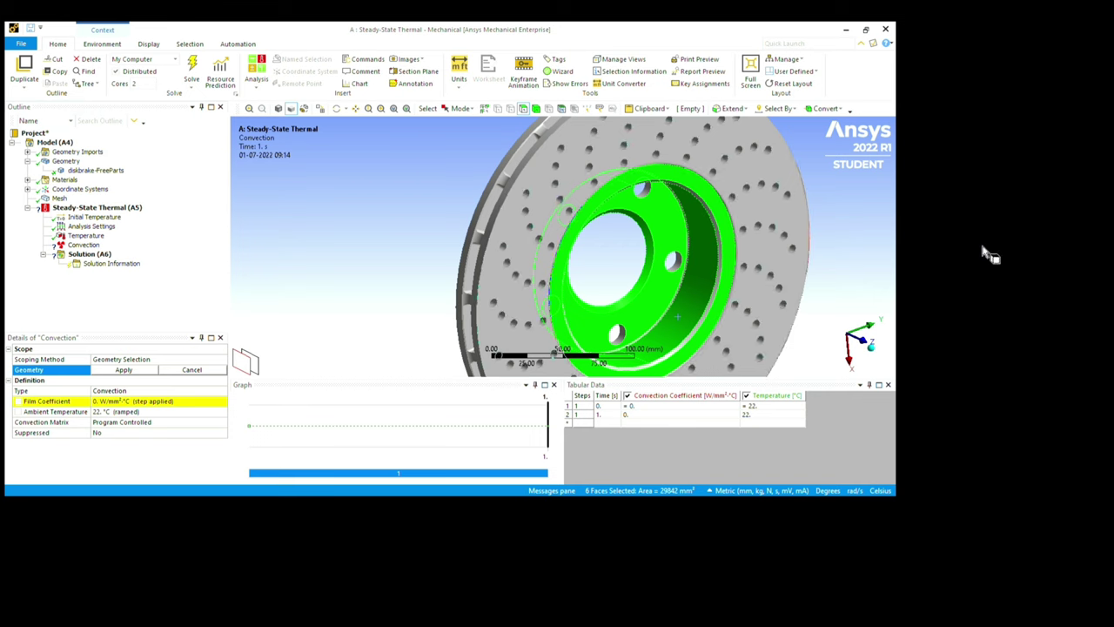
mouse_move(987, 253)
middle_down()
mouse_move(774, 358)
mouse_move(821, 338)
mouse_move(750, 342)
middle_up()
ctrl+click(558, 161)
ctrl+click(564, 283)
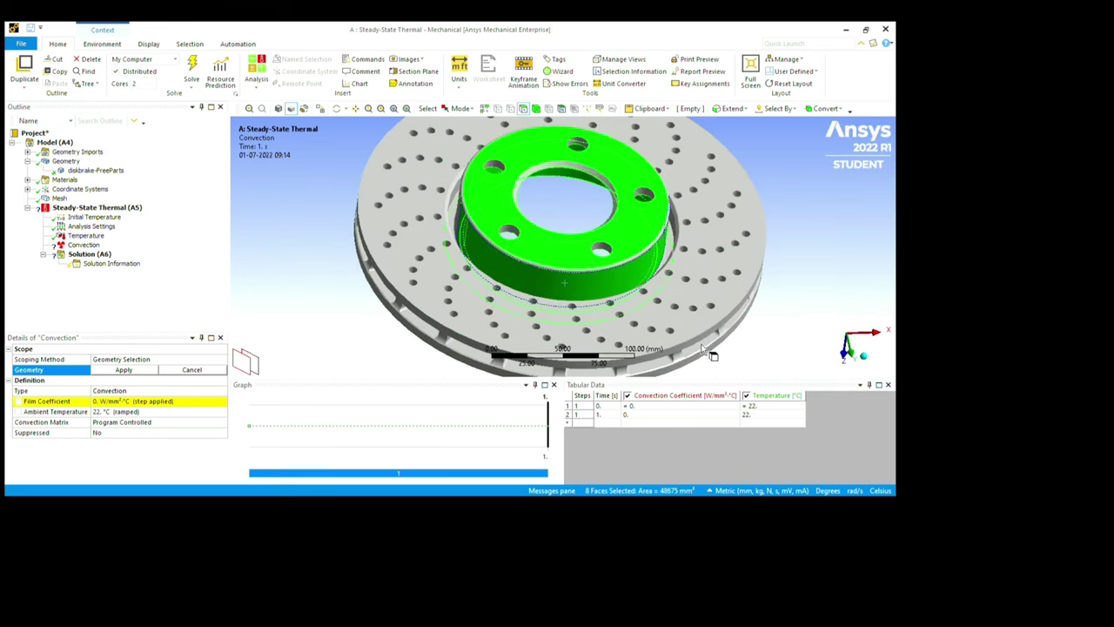
mouse_move(827, 263)
middle_down()
mouse_move(743, 328)
mouse_move(810, 244)
middle_up()
ctrl+click(684, 156)
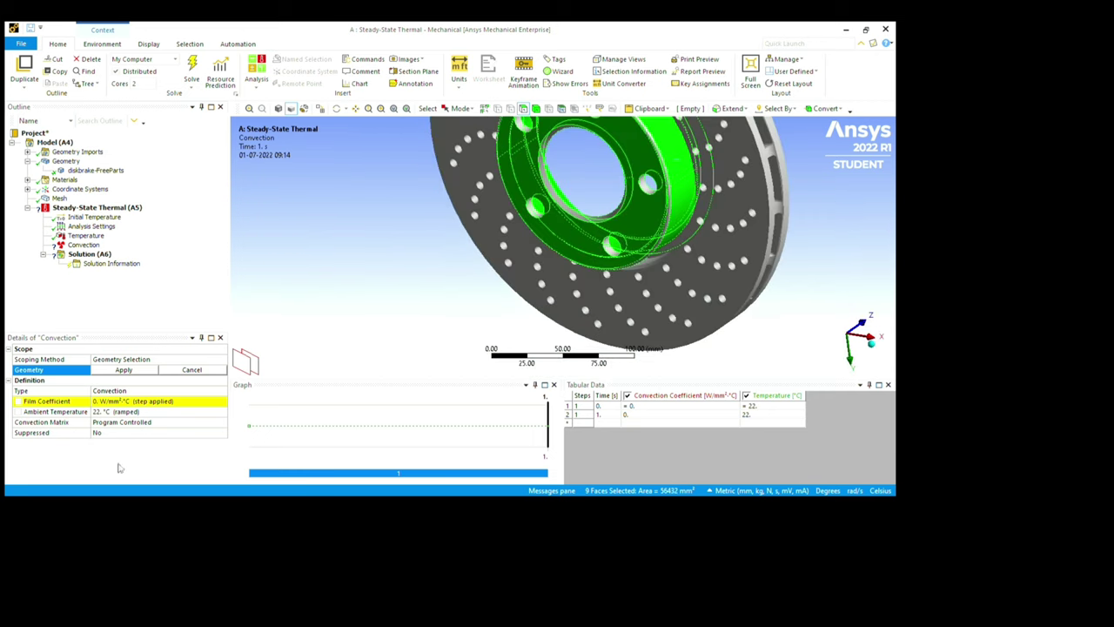
Step: Apply convection to those faces using the imported stagnant-air horizontal cylinder tabular film coefficient
click(158, 452)
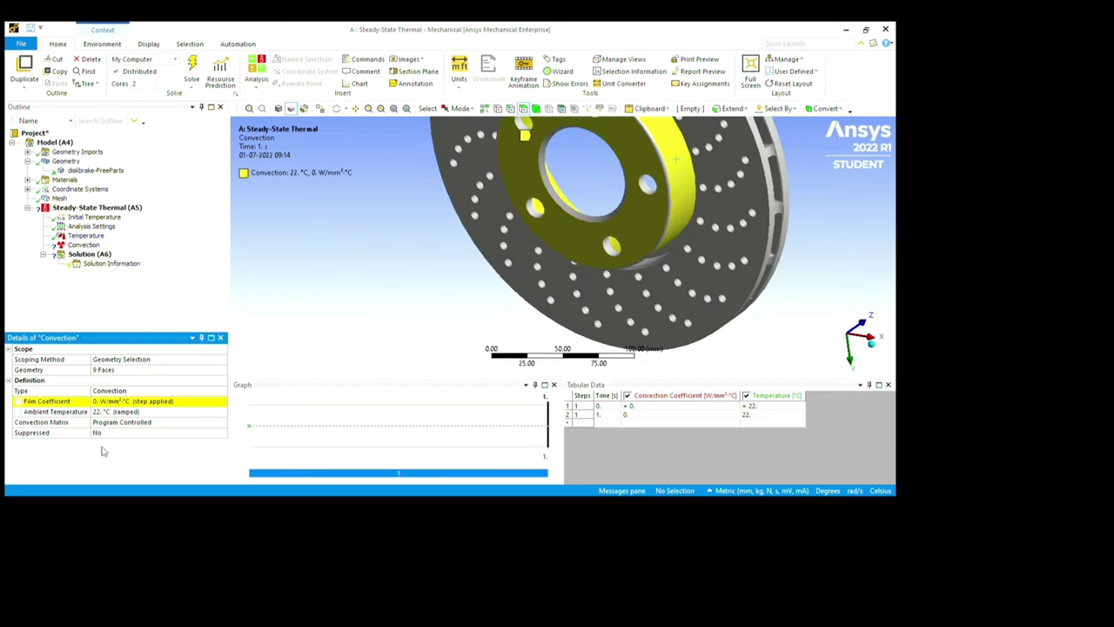
click(184, 503)
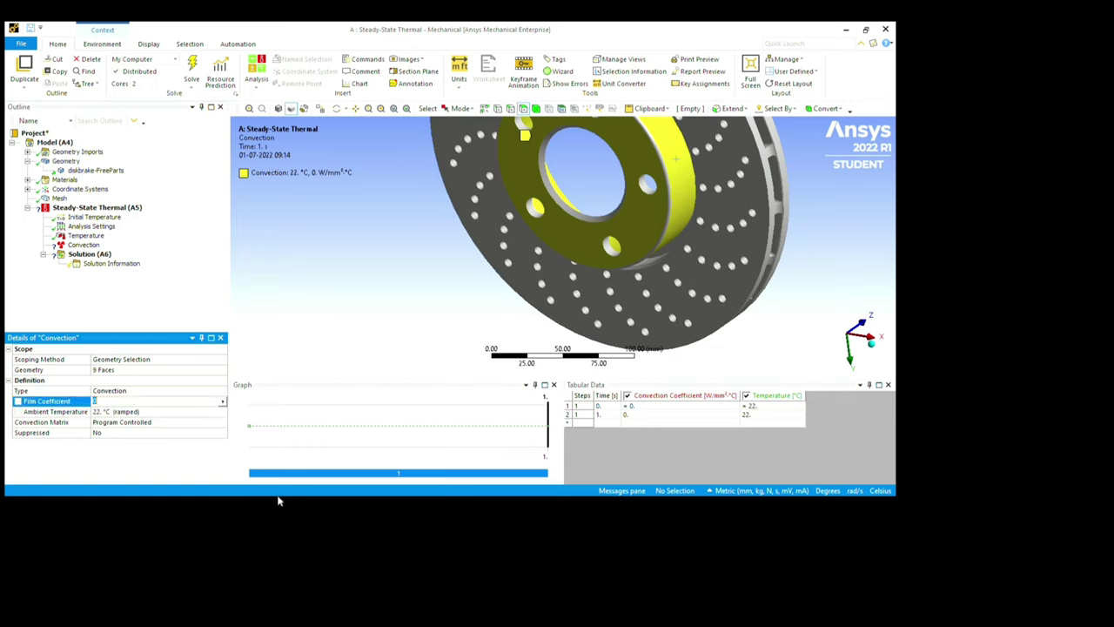
key(Return)
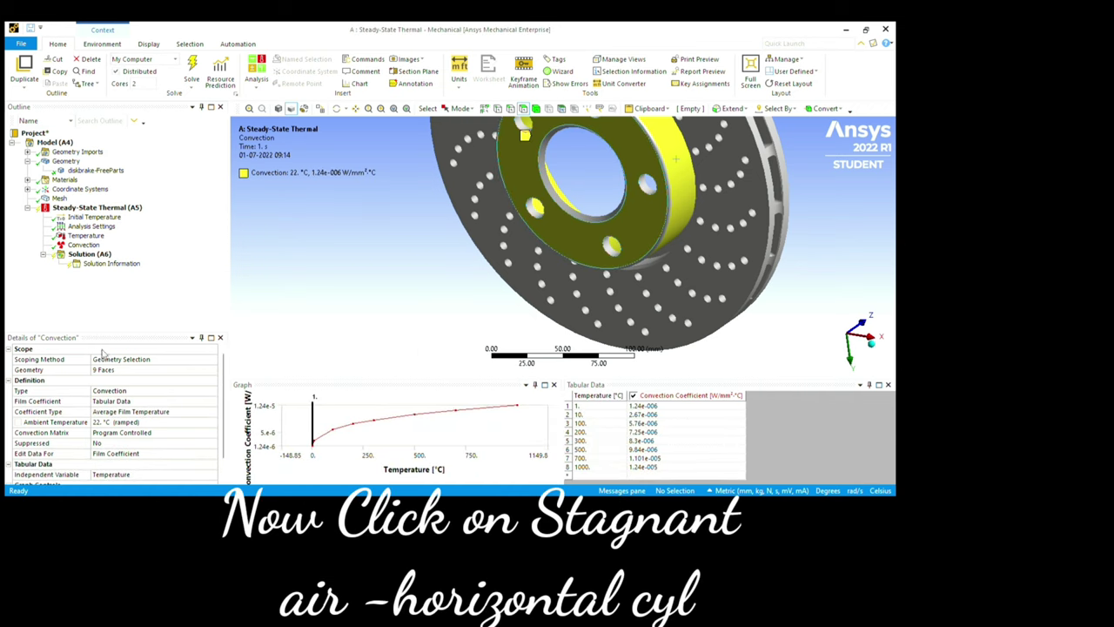
click(107, 313)
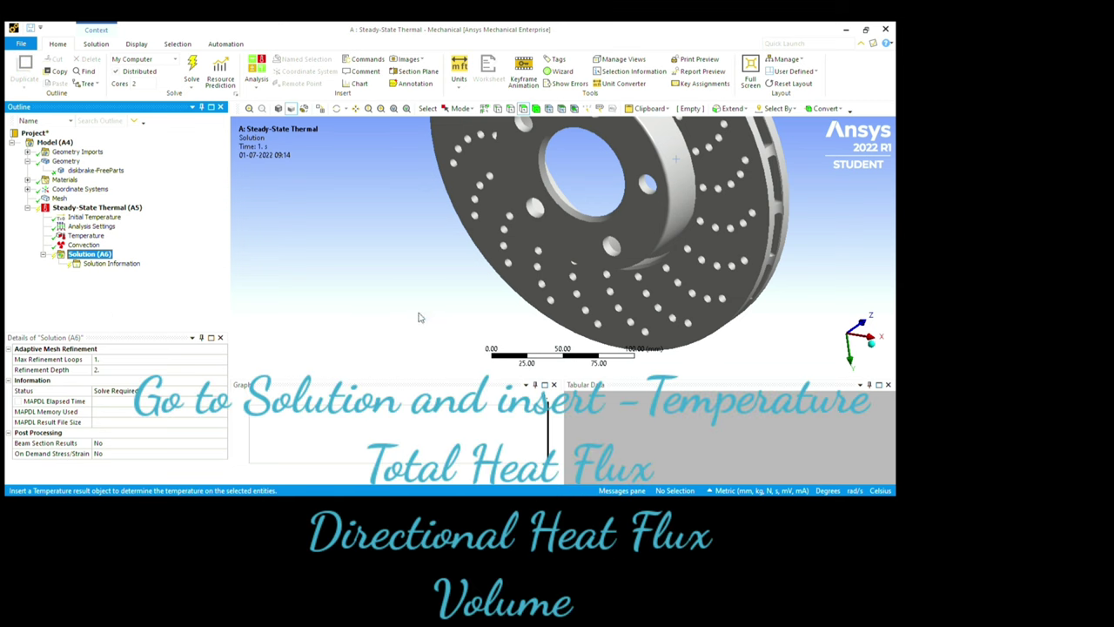
Step: Add Temperature, Total Heat Flux, Directional Heat Flux and Volume results, then solve the thermal analysis
click(83, 245)
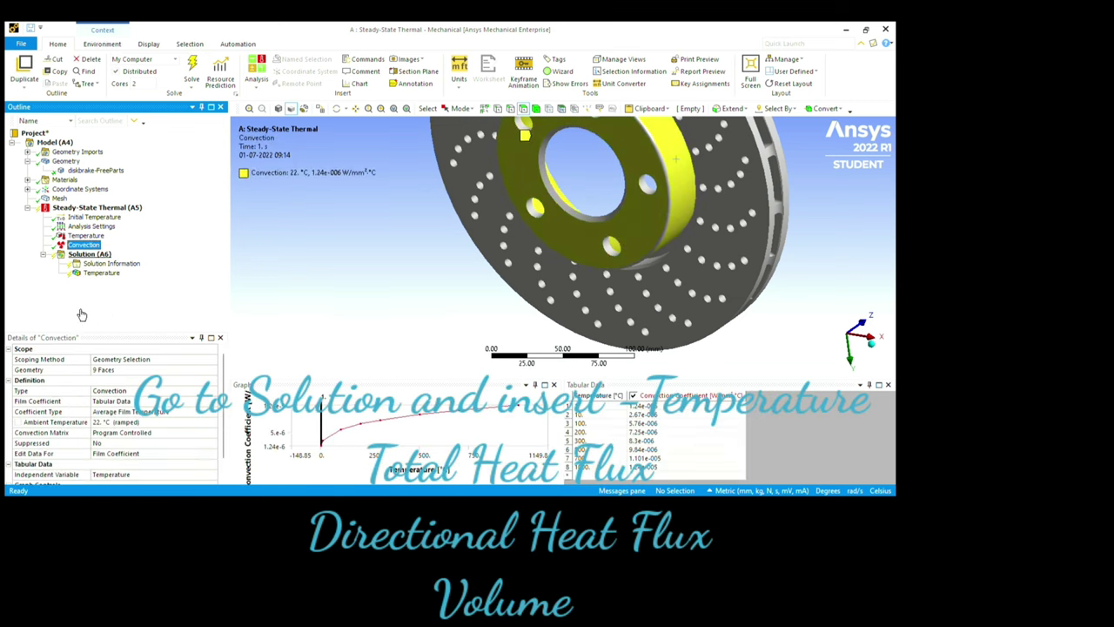
key(Down)
right_click(302, 324)
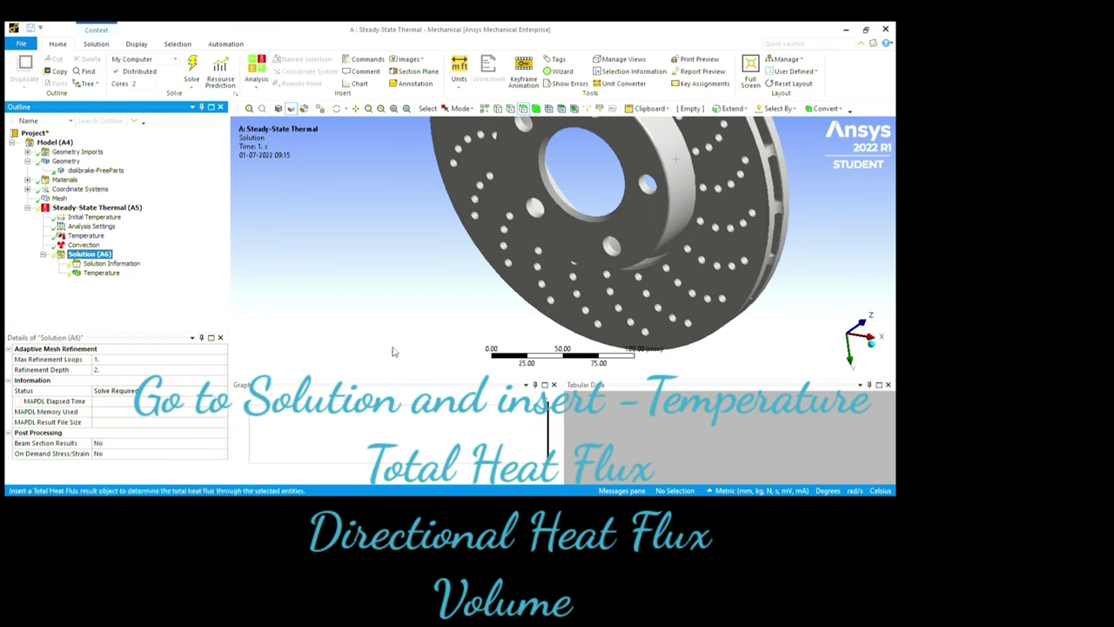
click(390, 351)
key(Up)
key(Up)
key(Up)
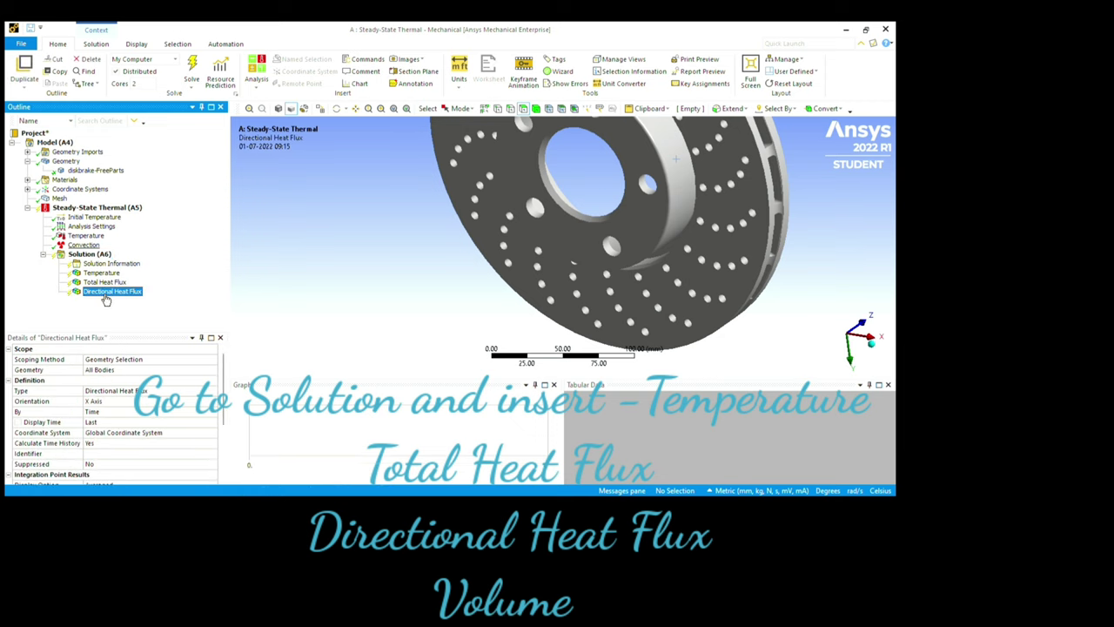
key(Up)
key(Up)
key(Up)
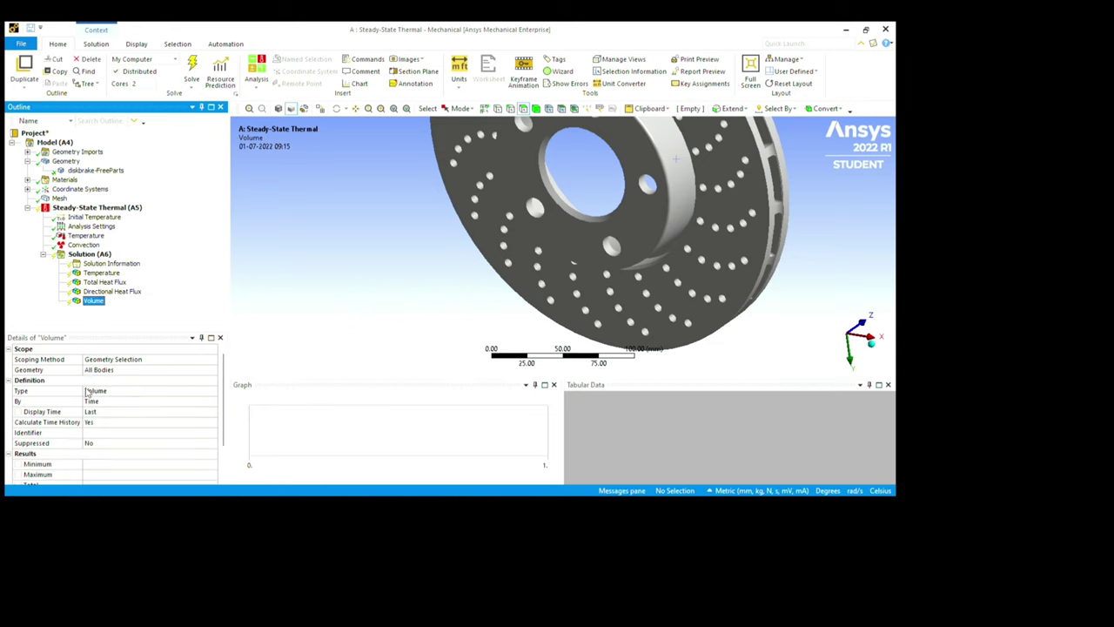
click(191, 68)
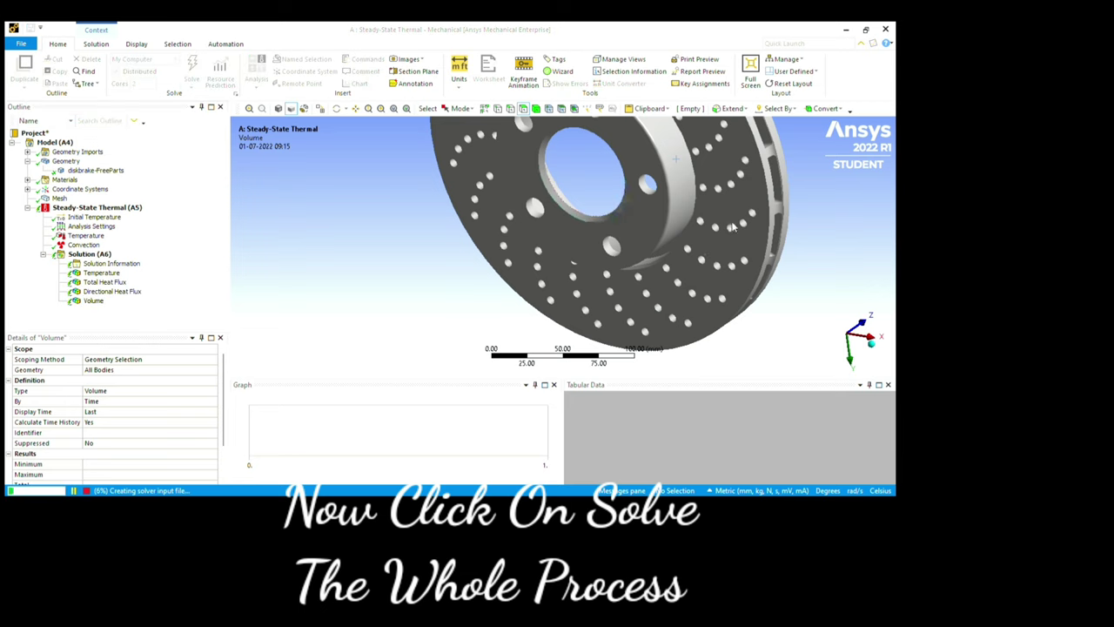
Step: Display and animate the Temperature contour on the brake disc
mouse_move(733, 229)
middle_down()
mouse_move(672, 293)
mouse_move(662, 267)
mouse_move(554, 320)
mouse_move(688, 229)
mouse_move(607, 322)
mouse_move(800, 232)
mouse_move(699, 336)
middle_up()
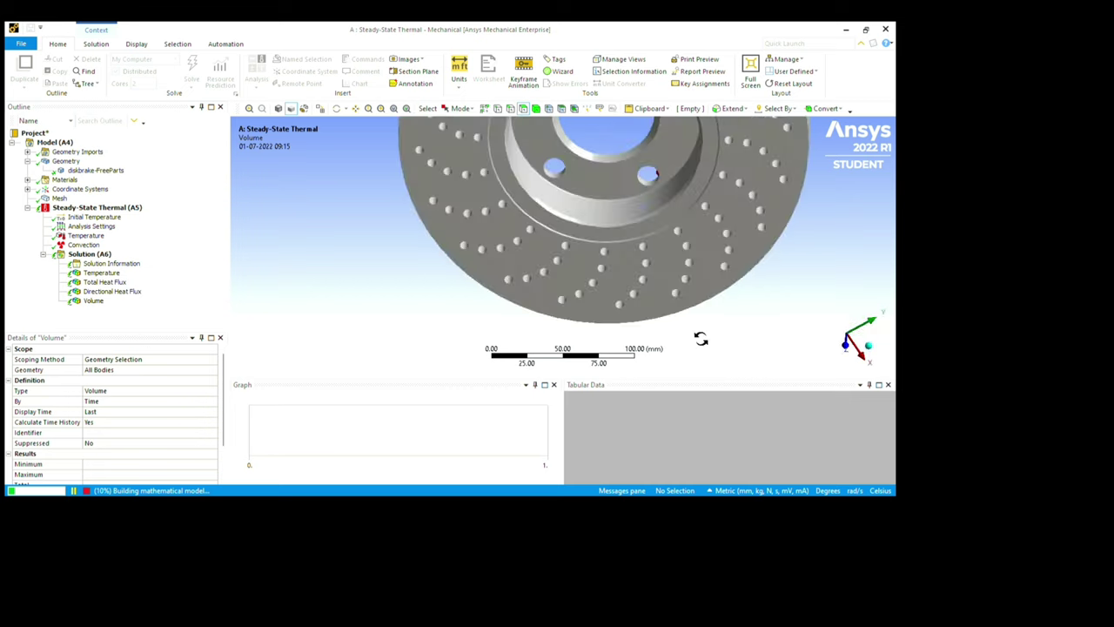
middle_drag(859, 204, 659, 294)
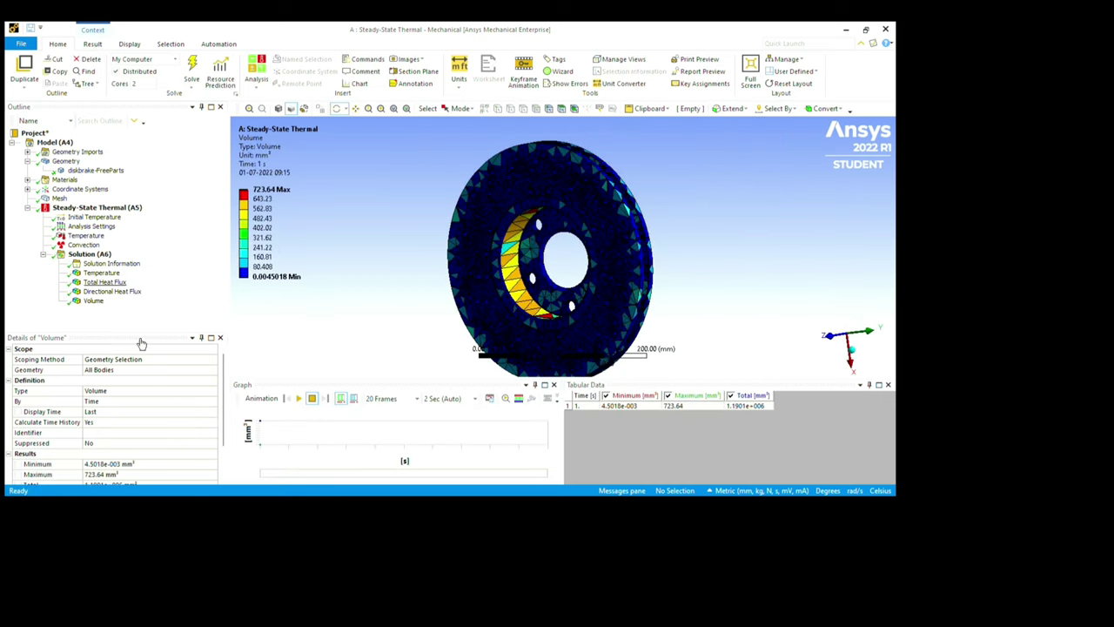
click(101, 273)
scroll(667, 299, up, 3)
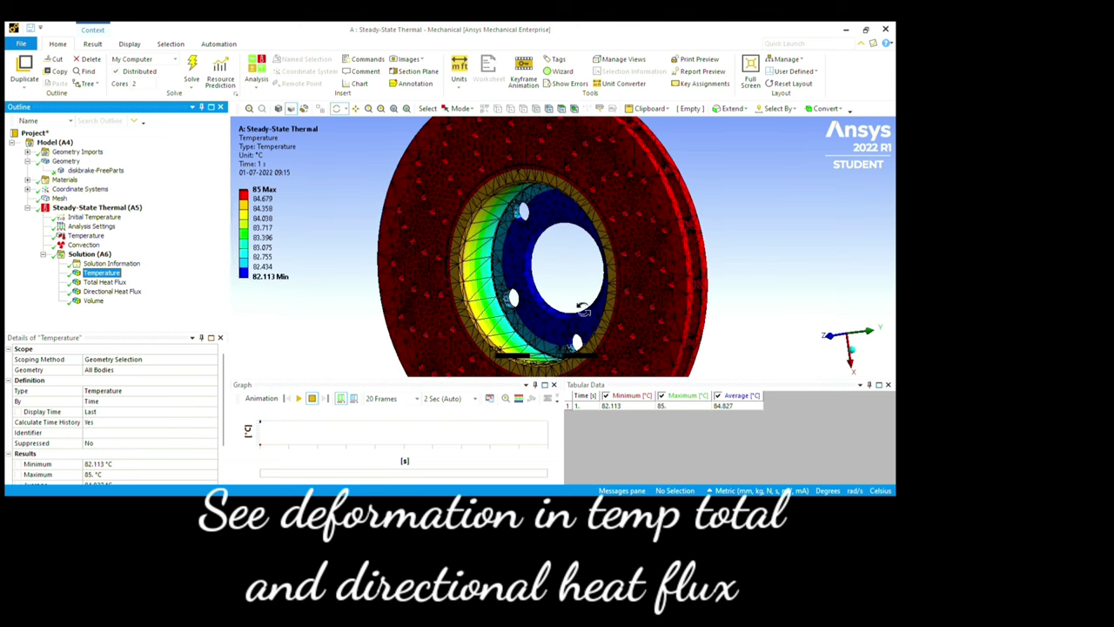
mouse_move(588, 312)
middle_down()
mouse_move(708, 305)
mouse_move(709, 267)
mouse_move(541, 376)
middle_up()
click(299, 397)
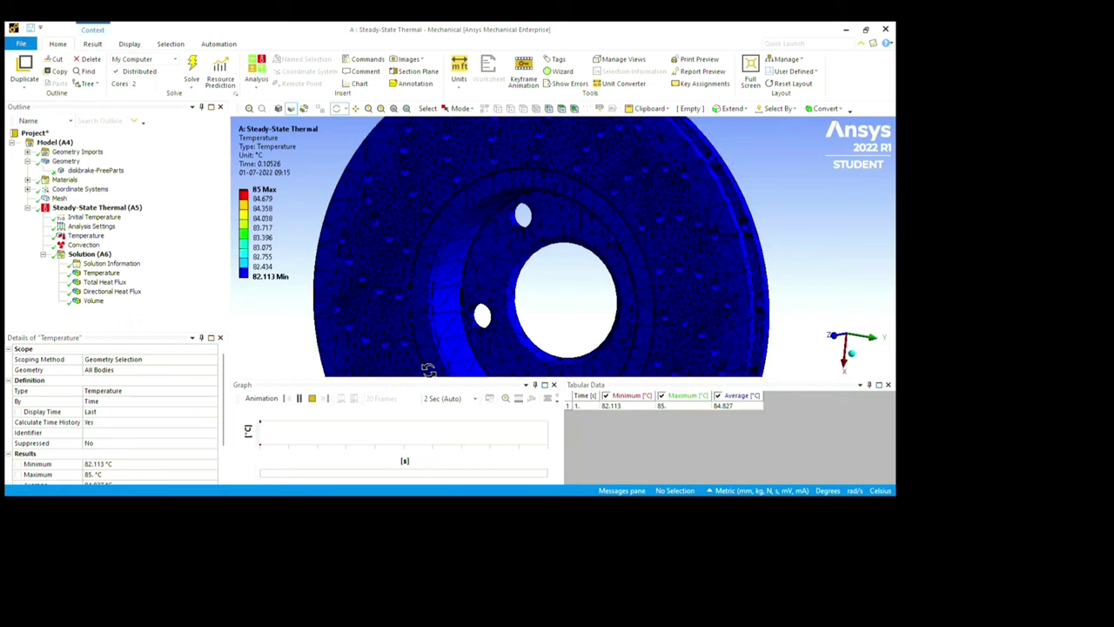
scroll(614, 317, down, 3)
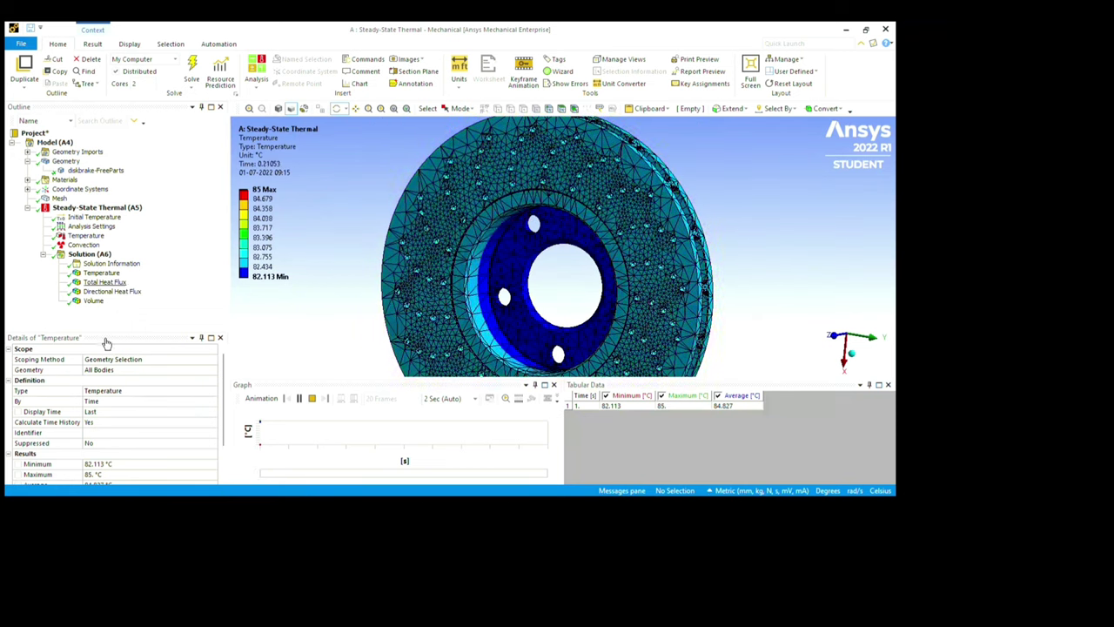
Step: Review the Total Heat Flux, Directional Heat Flux and Volume result contours
click(104, 282)
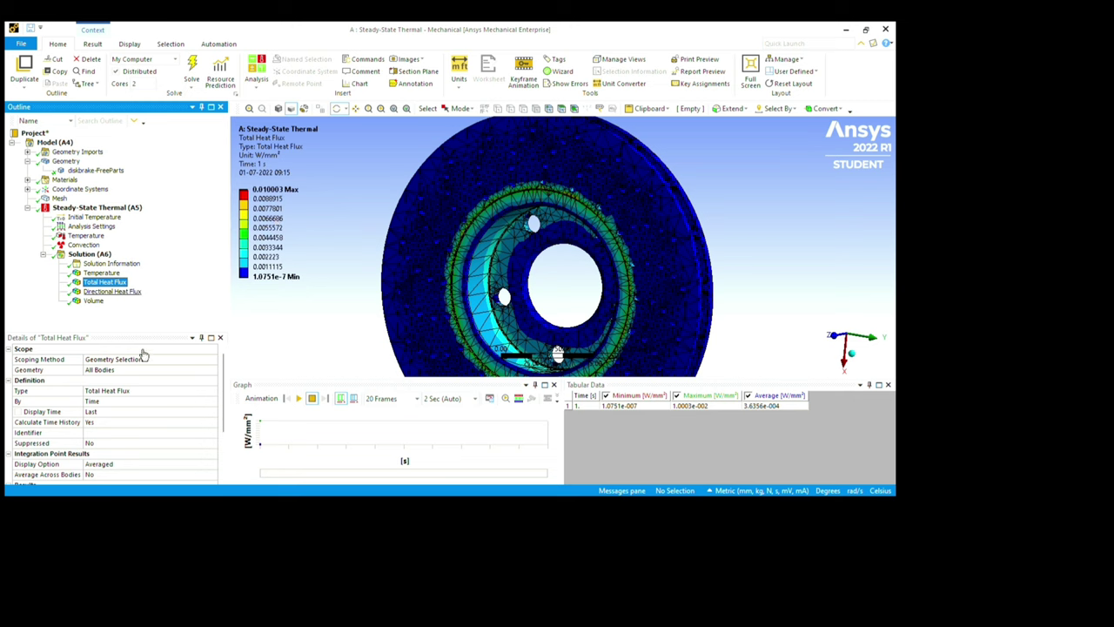
click(110, 291)
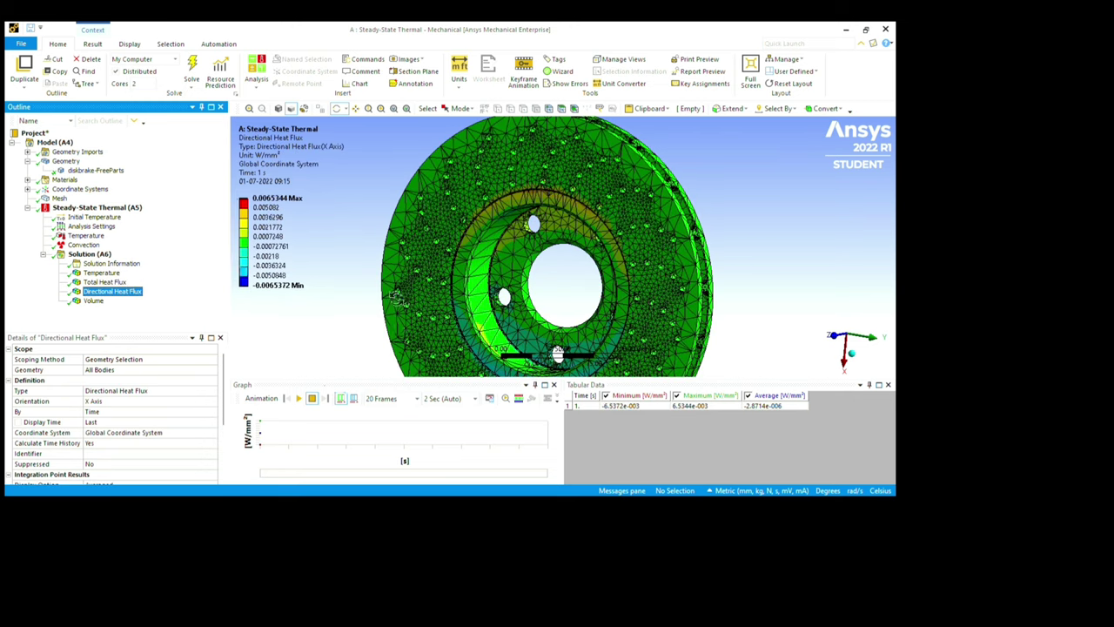
drag(584, 376, 584, 369)
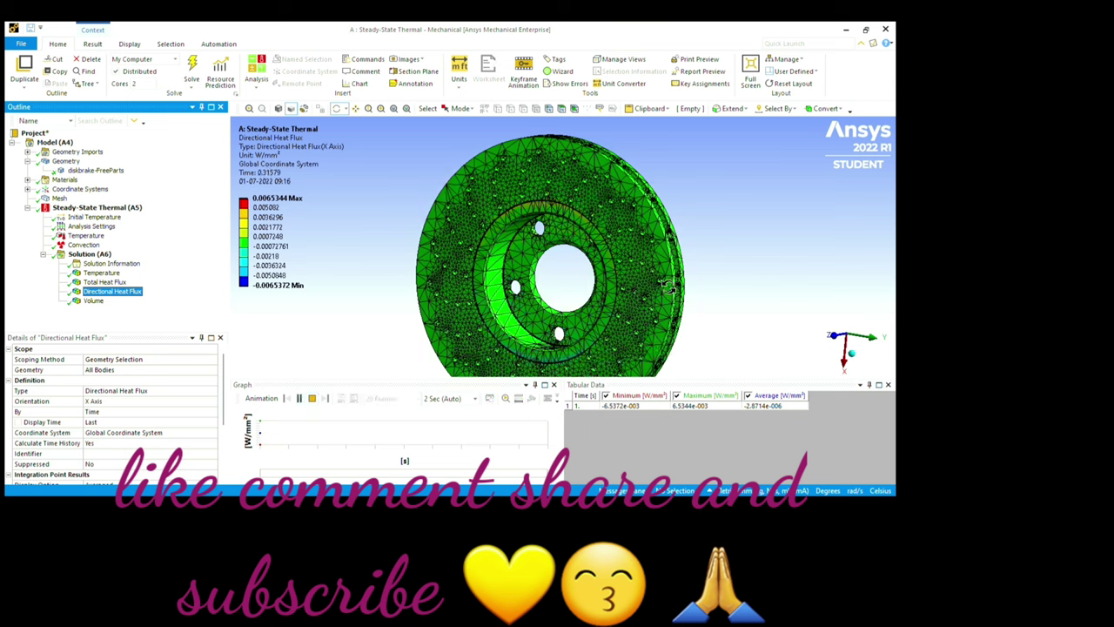
scroll(644, 252, up, 3)
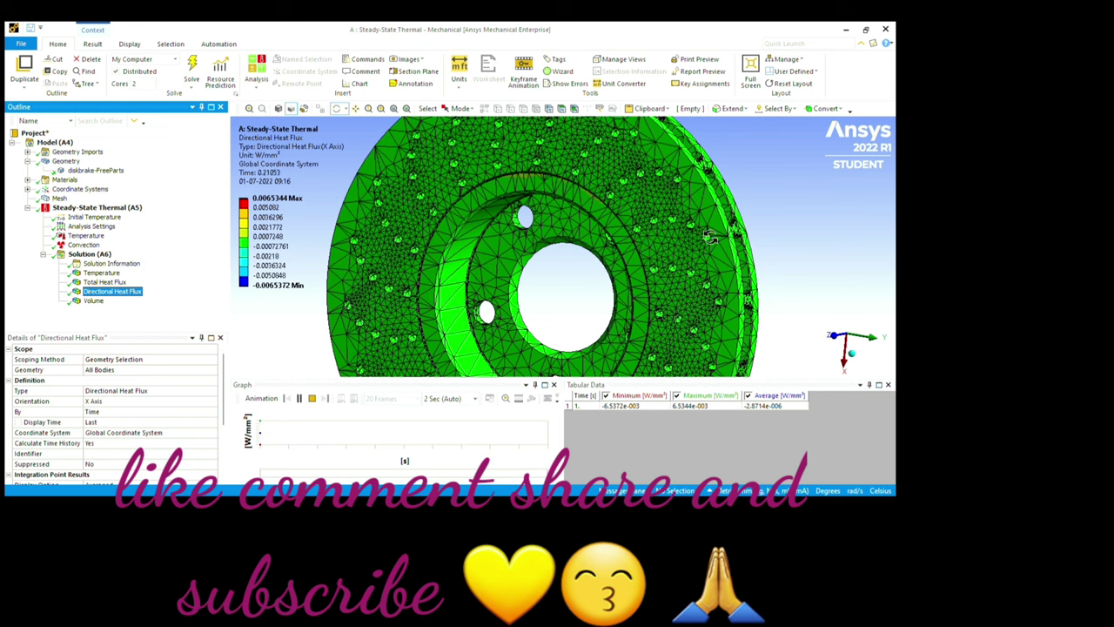
click(93, 300)
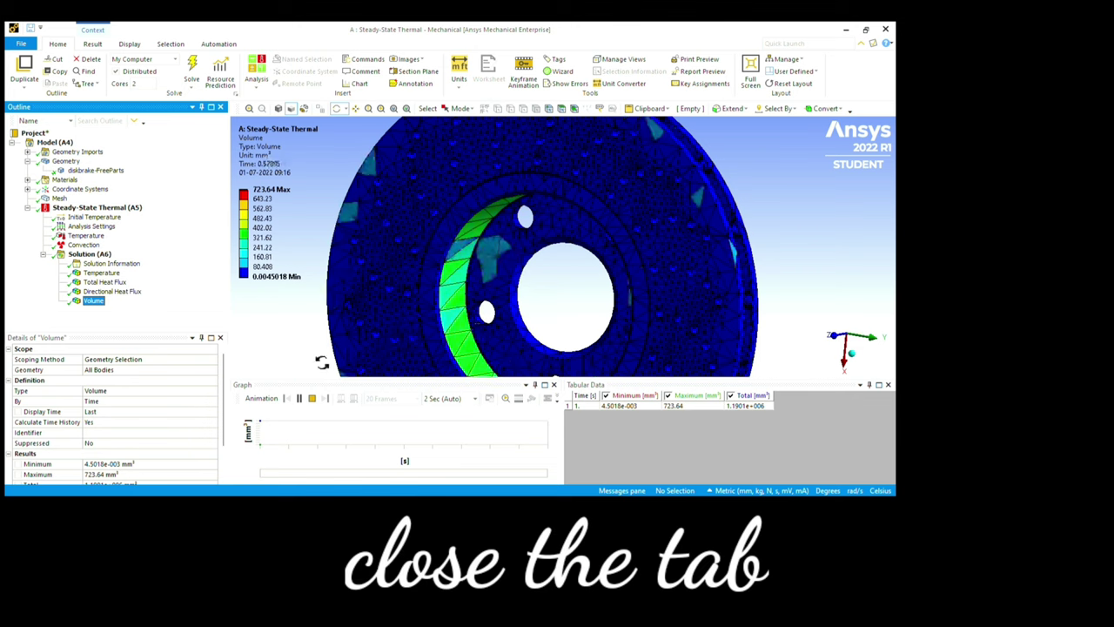
mouse_move(327, 331)
middle_down()
mouse_move(388, 376)
mouse_move(409, 376)
middle_up()
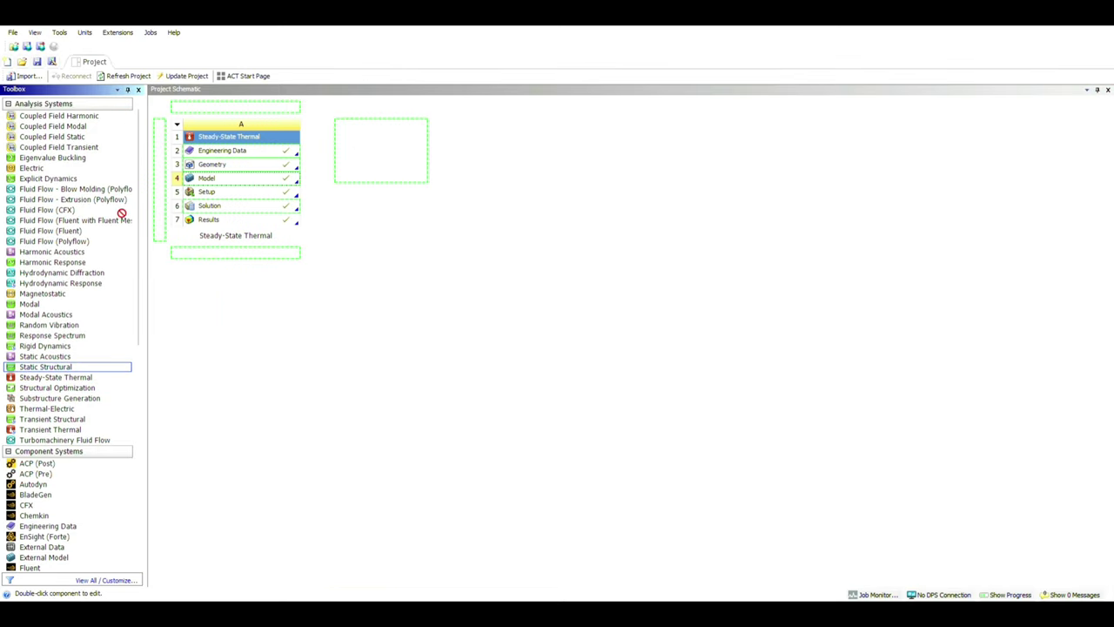
Step: Link a Static Structural system to the thermal solution and open its setup in Mechanical
mouse_move(121, 214)
mouse_down()
mouse_move(207, 154)
mouse_move(233, 170)
mouse_move(242, 209)
mouse_up()
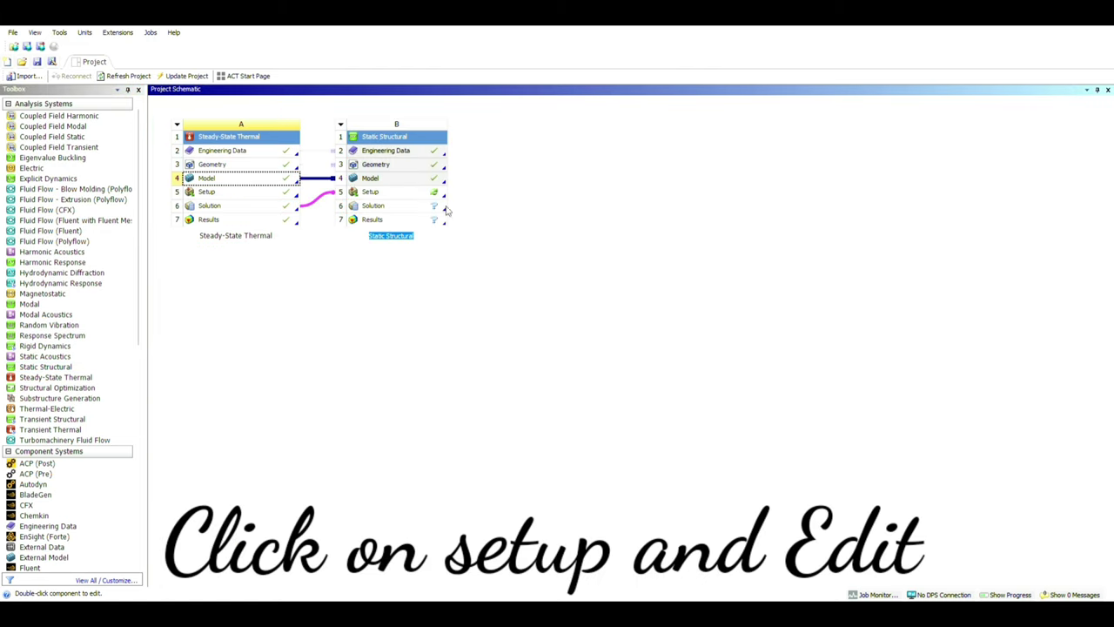
right_click(390, 191)
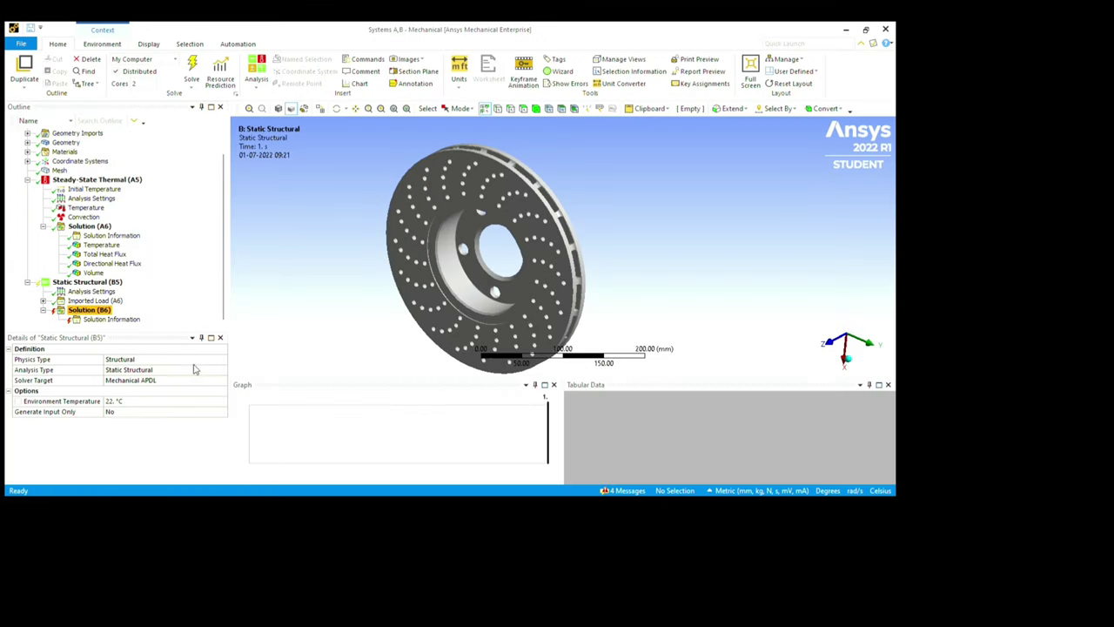
Step: Add a Fixed Support on the disc's hub flange face in Static Structural
click(113, 283)
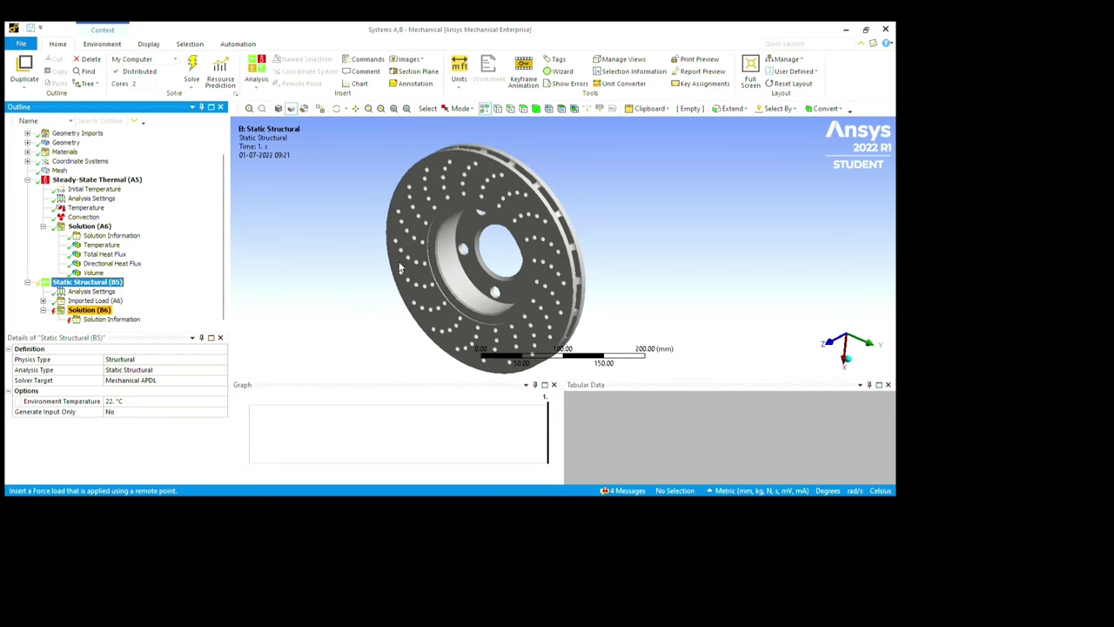
key(f)
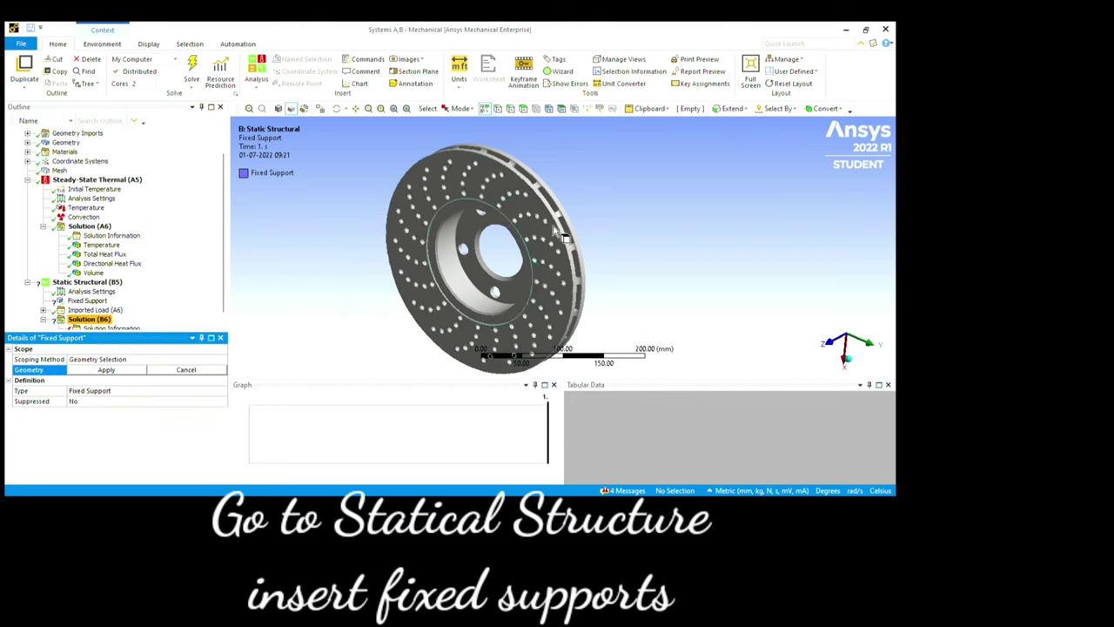
middle_drag(561, 233, 505, 410)
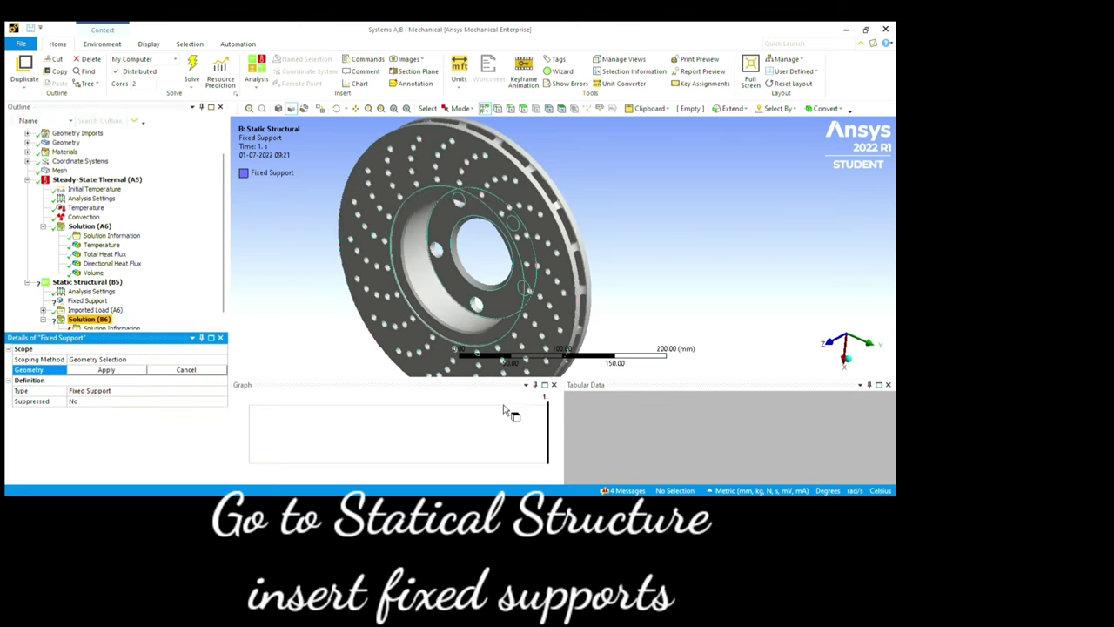
mouse_move(724, 266)
middle_down()
mouse_move(716, 239)
mouse_move(809, 261)
mouse_move(730, 278)
middle_up()
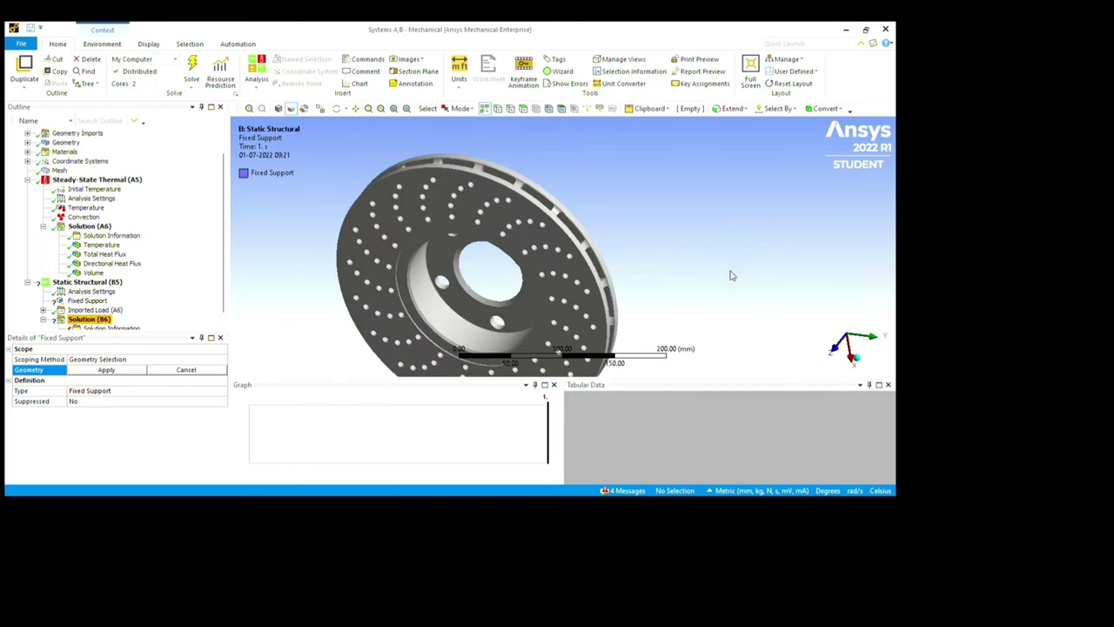
click(482, 253)
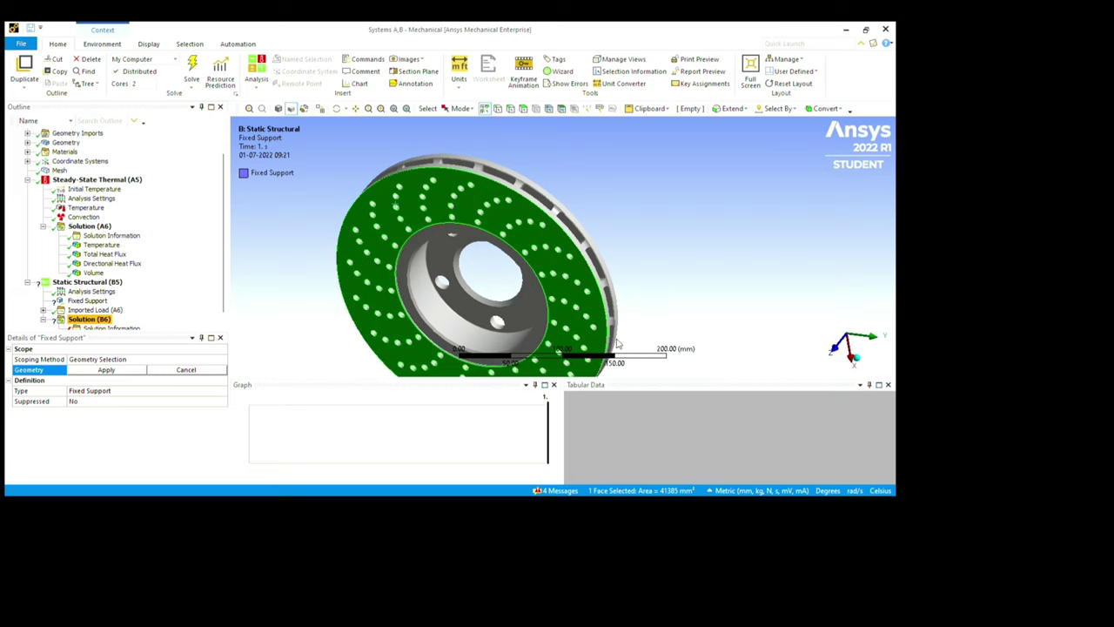
click(538, 339)
mouse_move(541, 342)
middle_down()
mouse_move(666, 266)
mouse_move(644, 287)
middle_up()
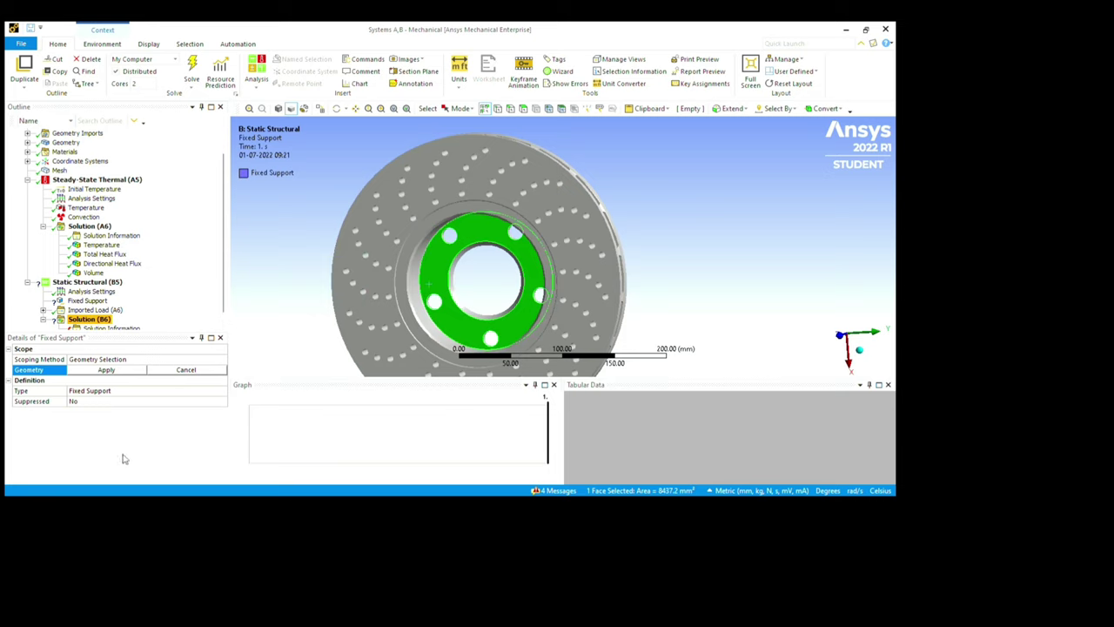
click(124, 459)
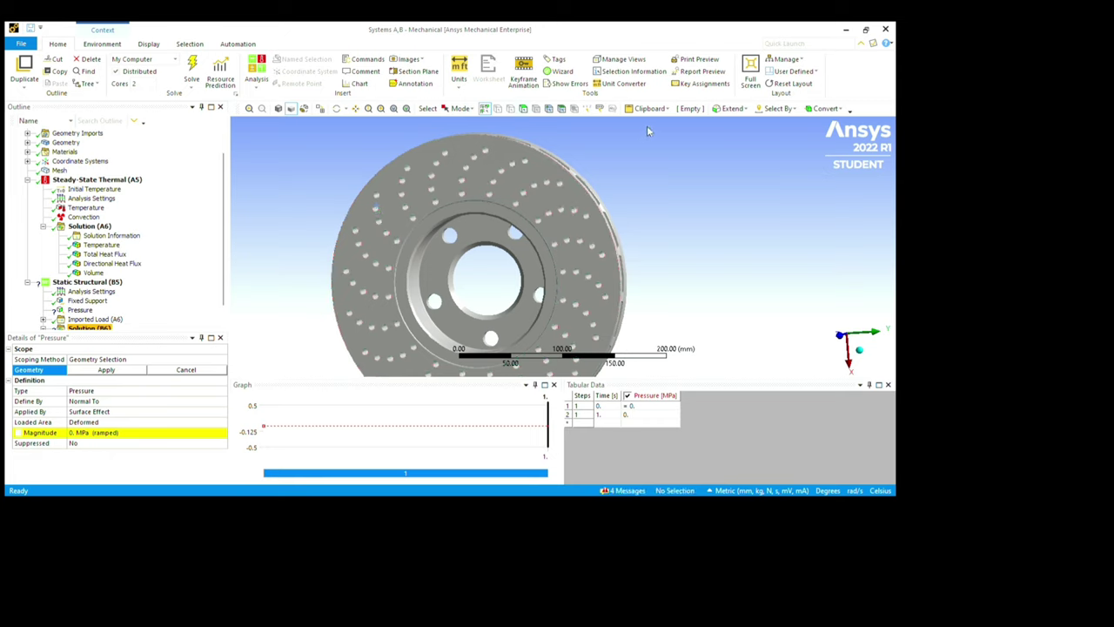
Step: Apply a 2 MPa pressure to the disc's outer friction face
click(474, 292)
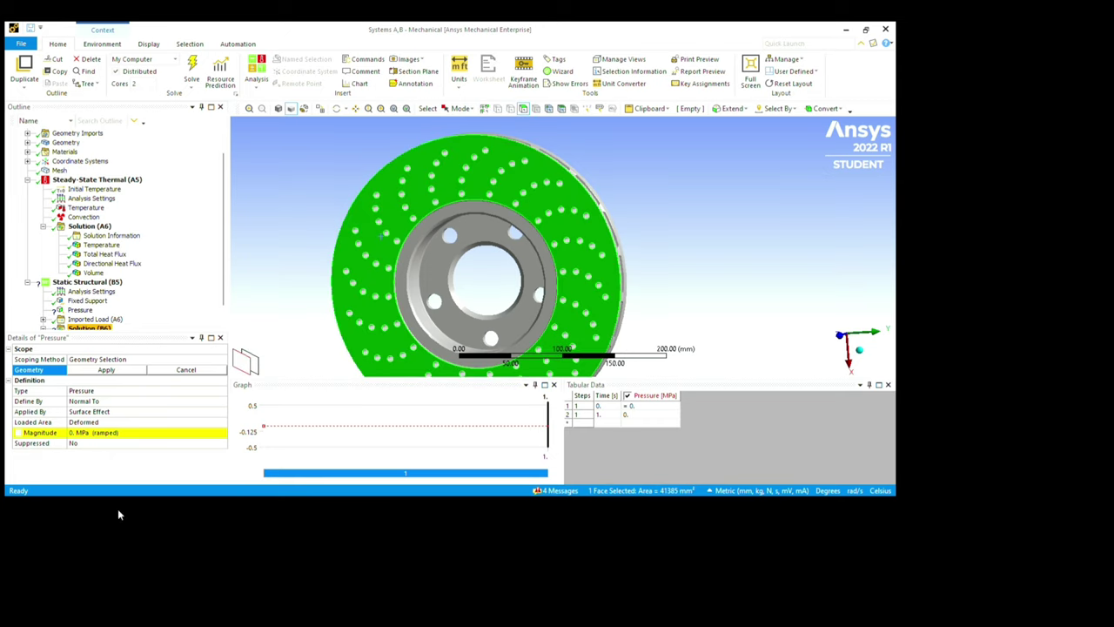
click(105, 369)
click(131, 433)
text(3)
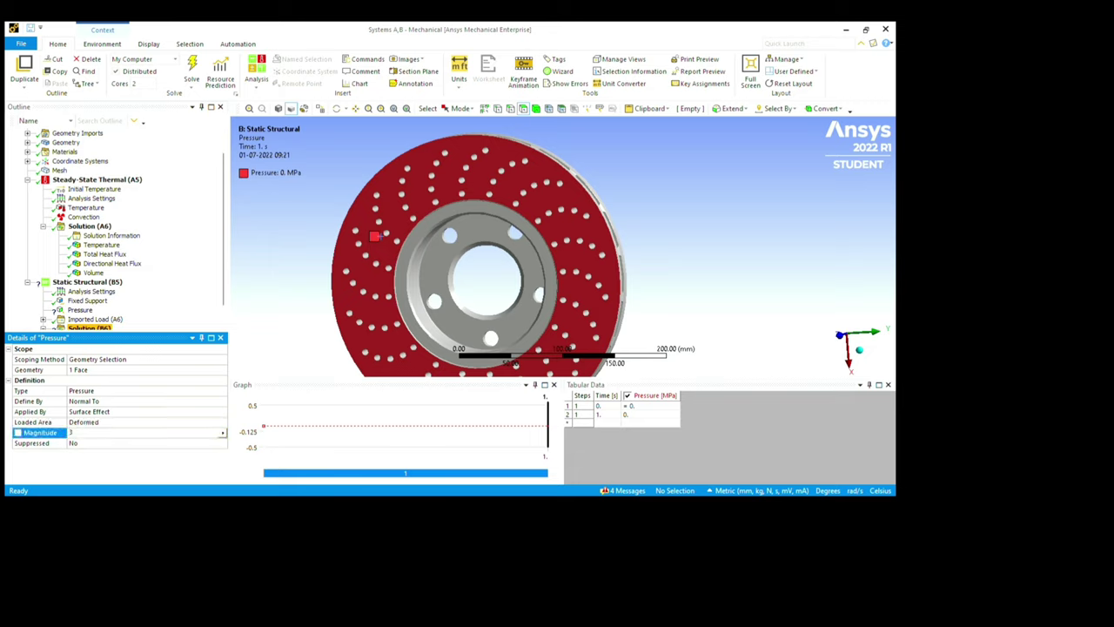
key(Return)
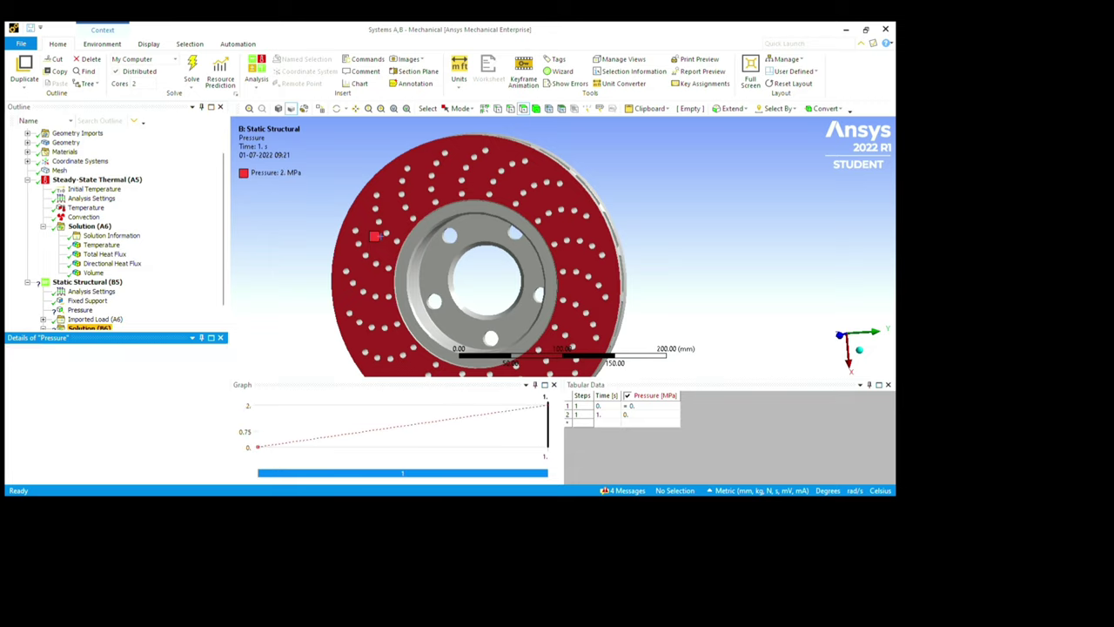
Step: Orbit to the disc's back side, then clear the face selection
mouse_move(566, 357)
middle_down()
mouse_move(564, 333)
mouse_move(615, 335)
mouse_move(523, 279)
middle_up()
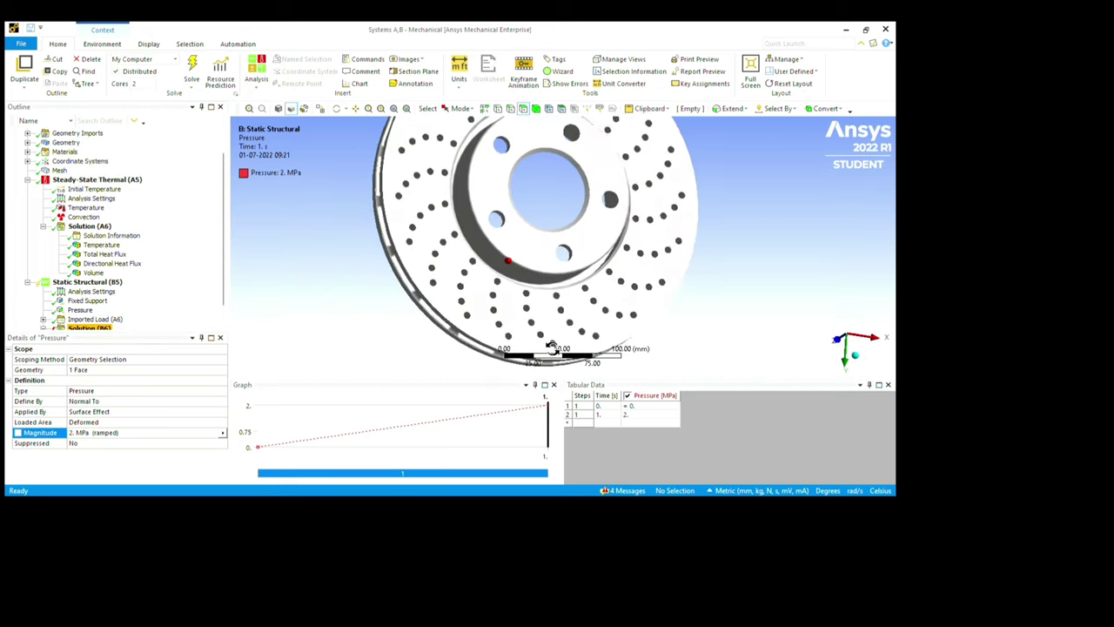
click(477, 260)
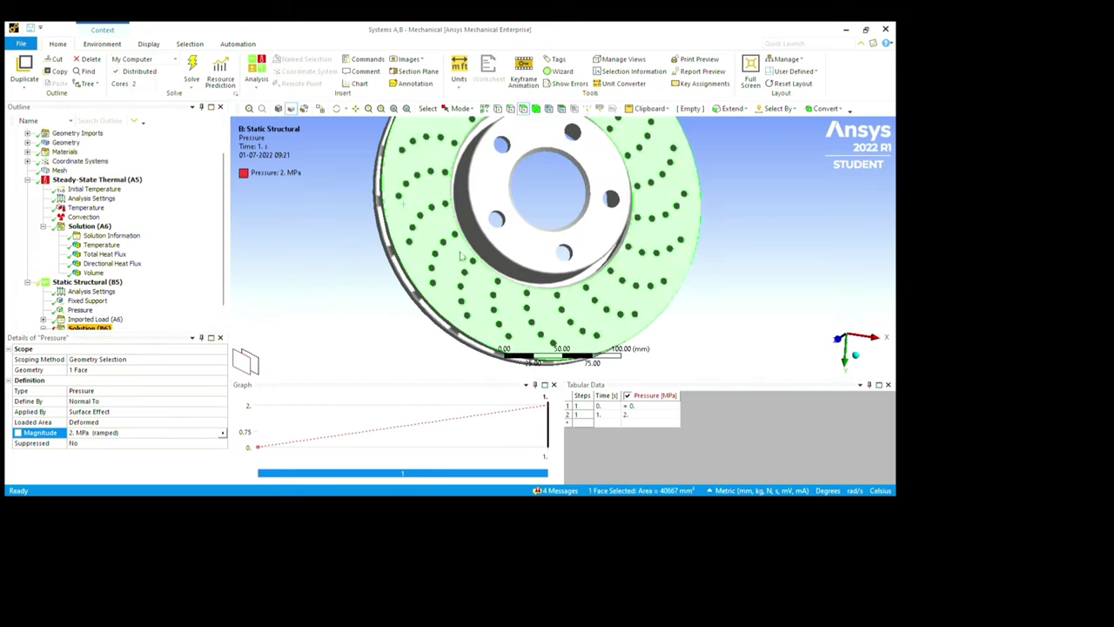
click(288, 287)
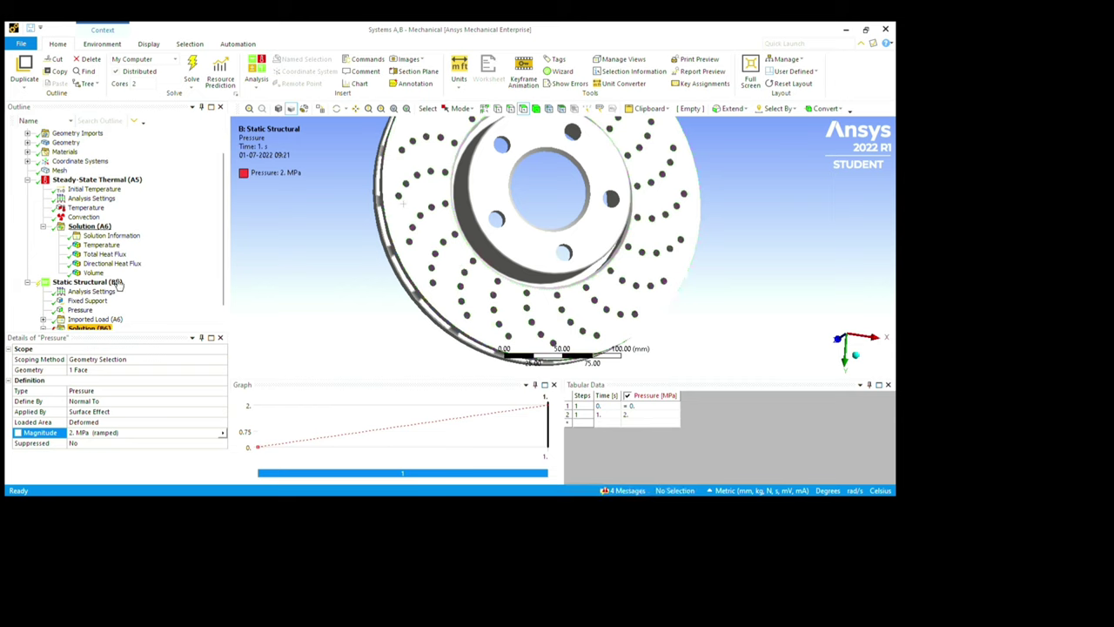
click(87, 282)
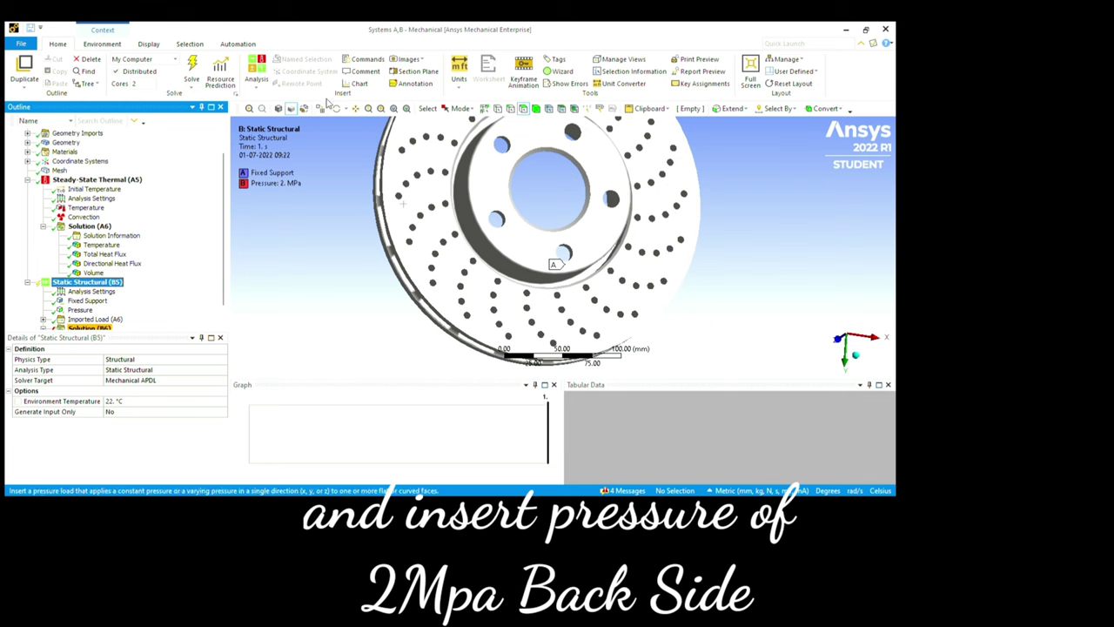
Step: Add a second 2 MPa pressure load on the disc's back face
click(329, 104)
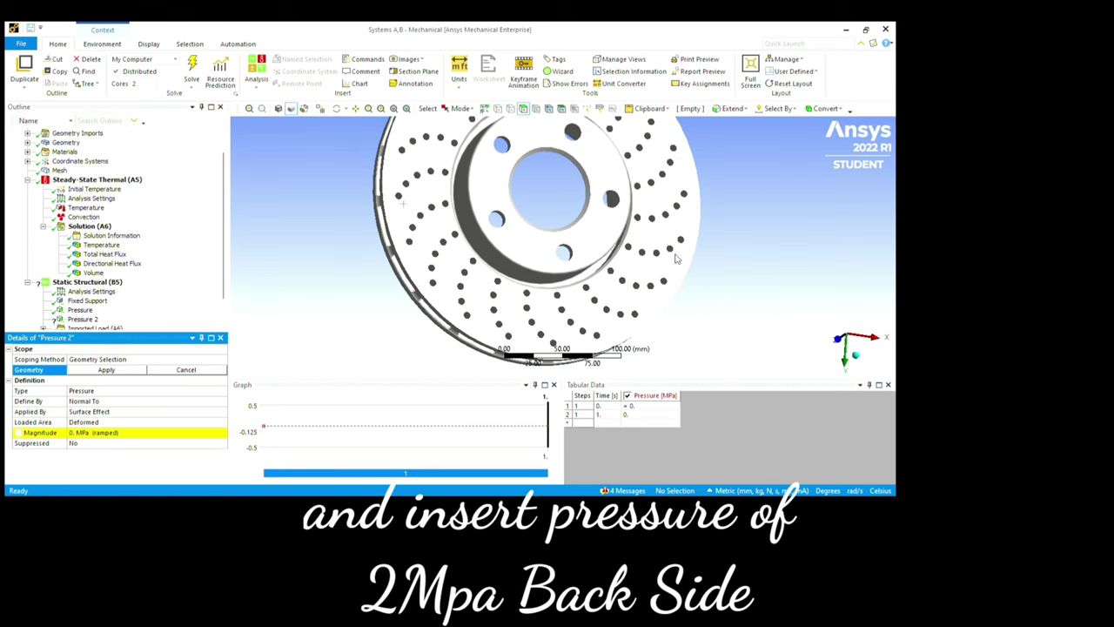
click(431, 298)
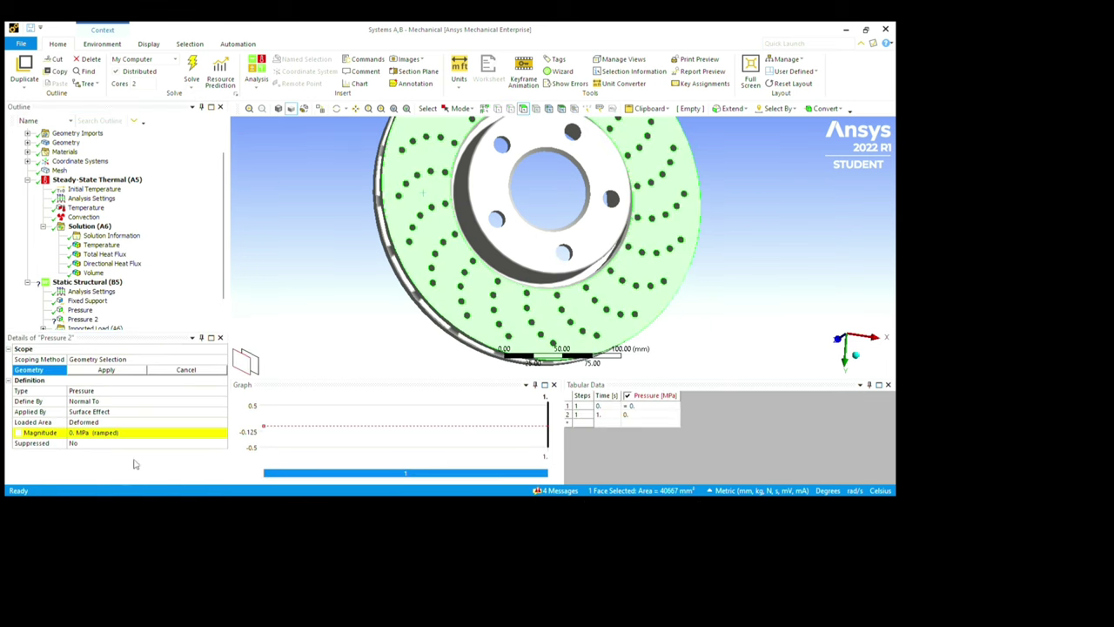
key(Return)
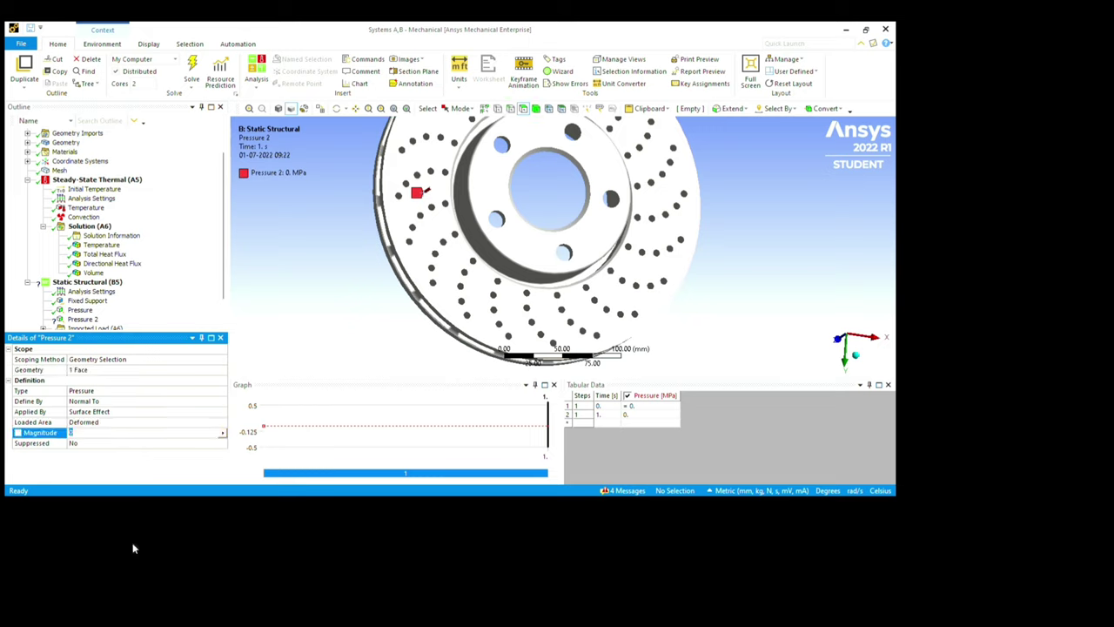
text(2)
key(Return)
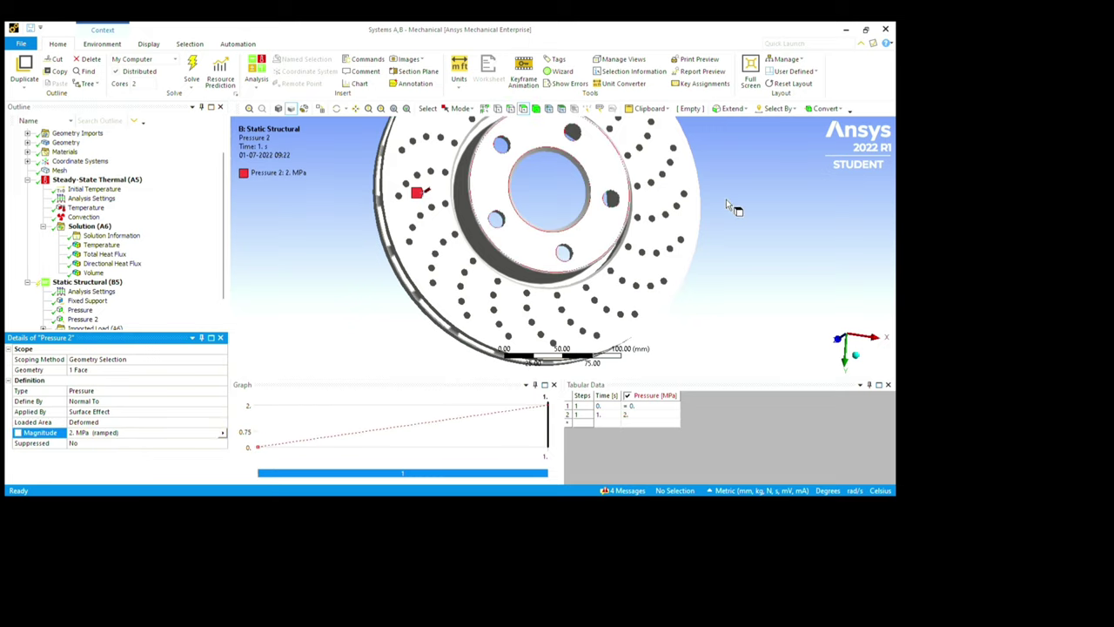
mouse_move(726, 198)
middle_down()
mouse_move(681, 302)
mouse_move(769, 227)
mouse_move(666, 319)
middle_up()
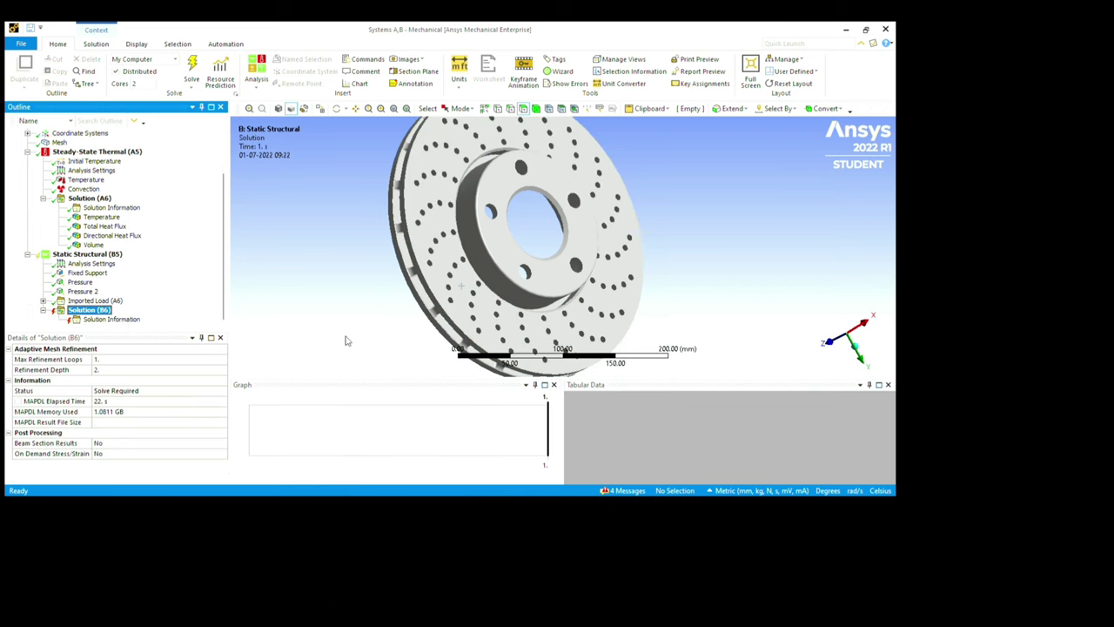
Step: Add Equivalent and Maximum Principal Elastic Strain results and delete the duplicate Safety Factor 2
click(434, 340)
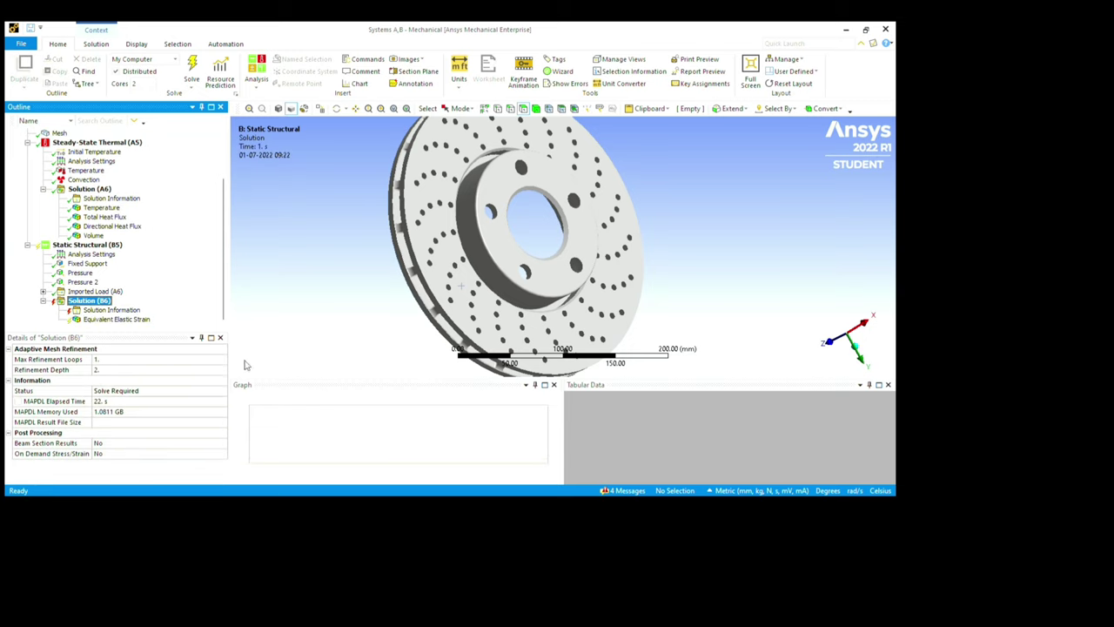
click(436, 357)
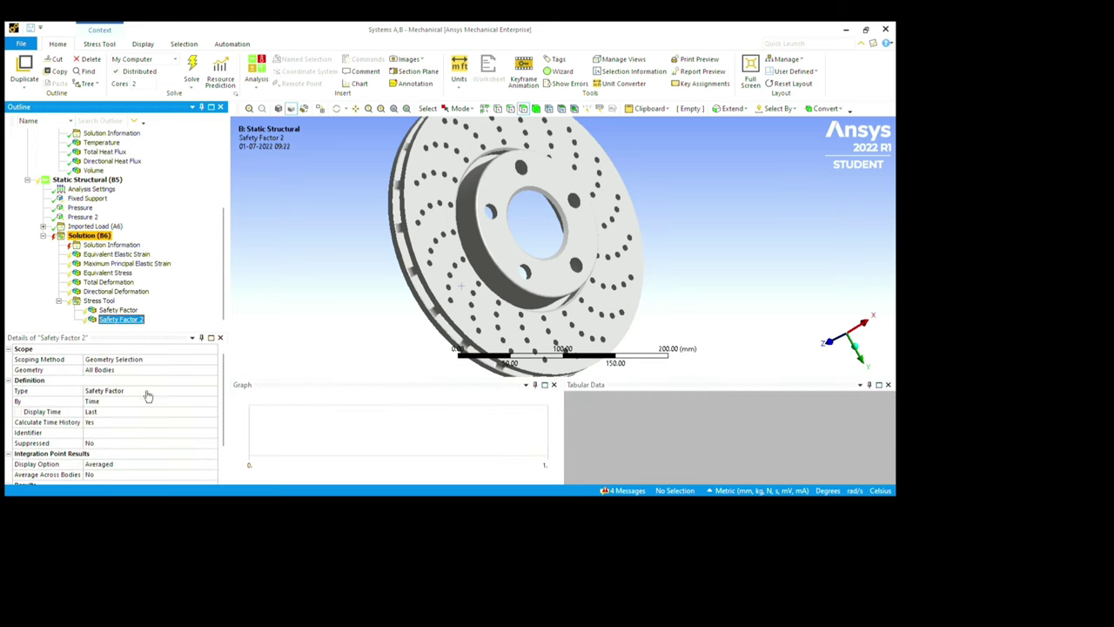
key(Up)
key(Down)
click(272, 372)
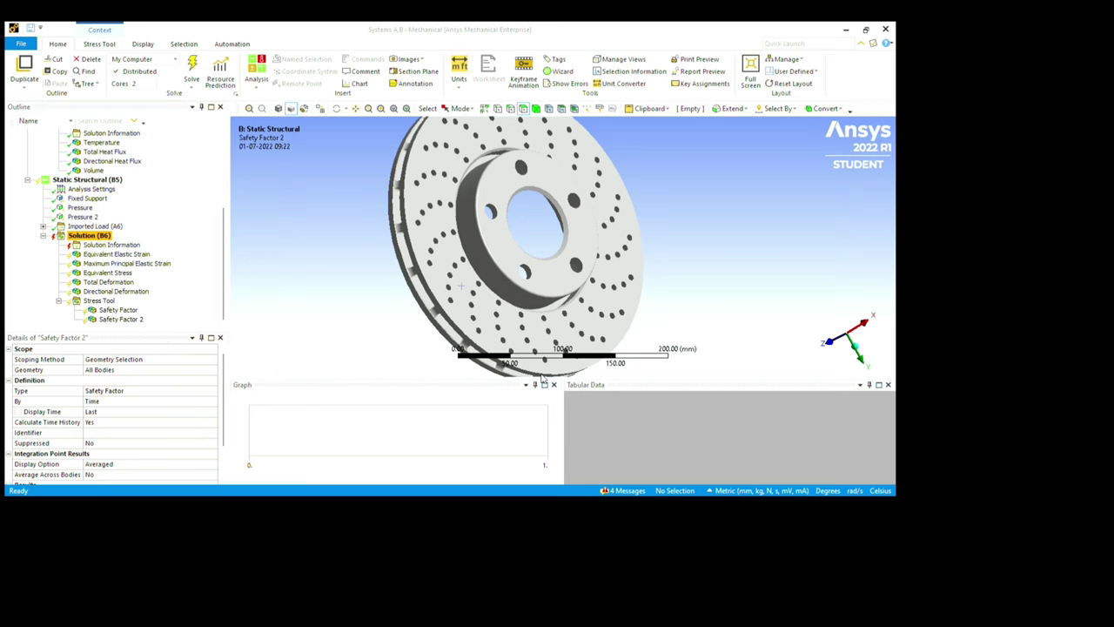
click(137, 318)
key(Delete)
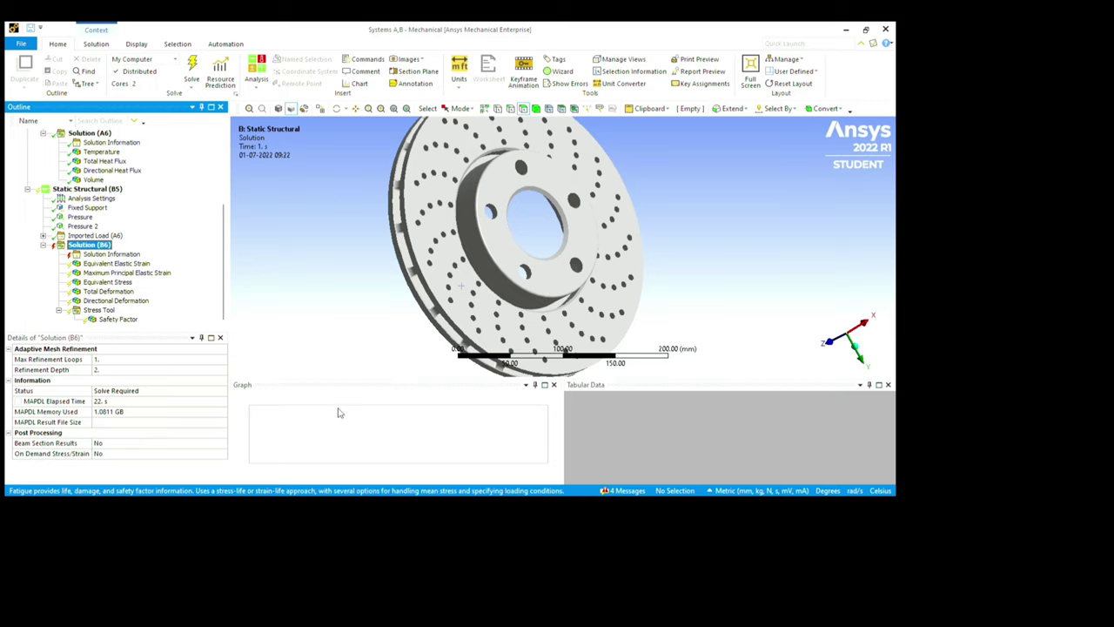
Step: Add a Fatigue Tool with Life, Damage, Safety Factor and Equivalent Alternating Stress results, then select Static Structural
click(441, 419)
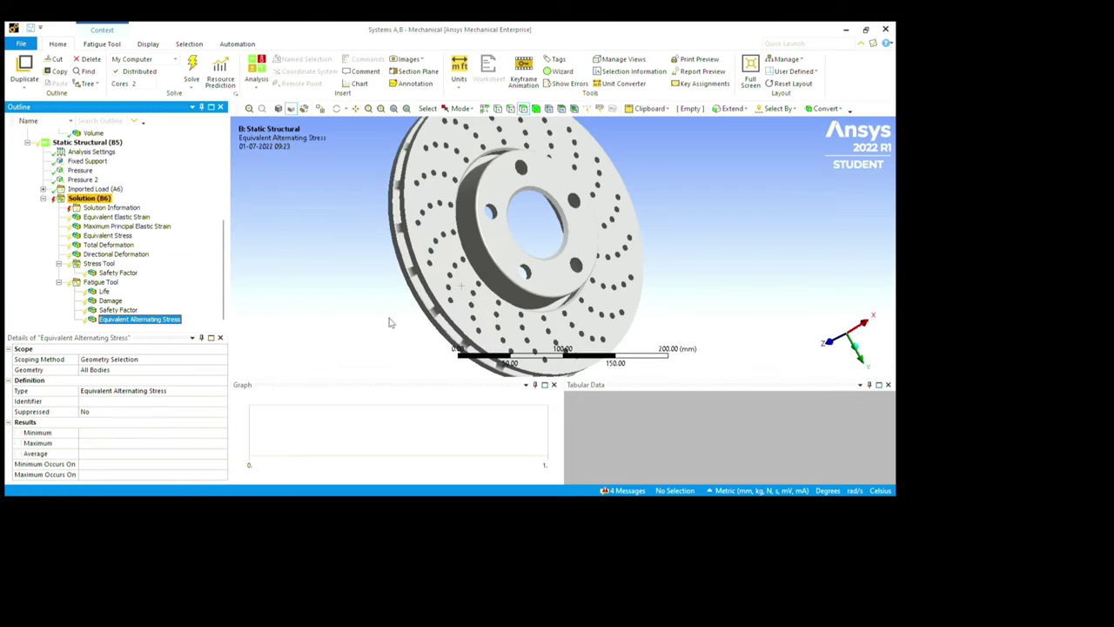
click(87, 142)
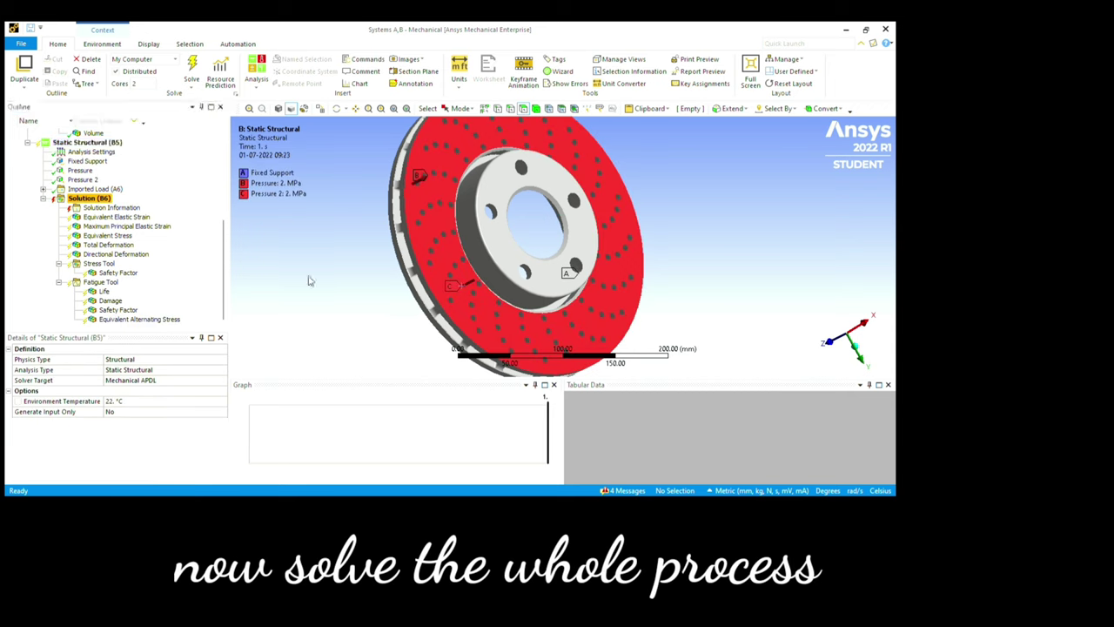
Step: Solve the analysis and show the Equivalent Elastic Strain contour, peaking at 5.2331e-003 mm/mm
click(192, 70)
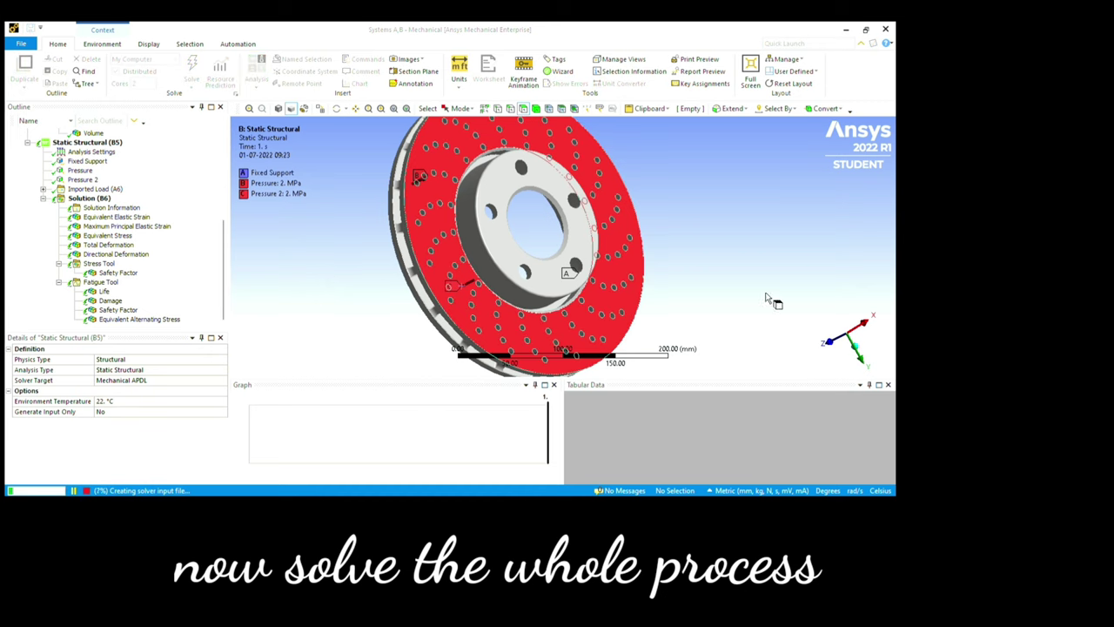
middle_drag(786, 313, 751, 316)
middle_drag(664, 306, 583, 309)
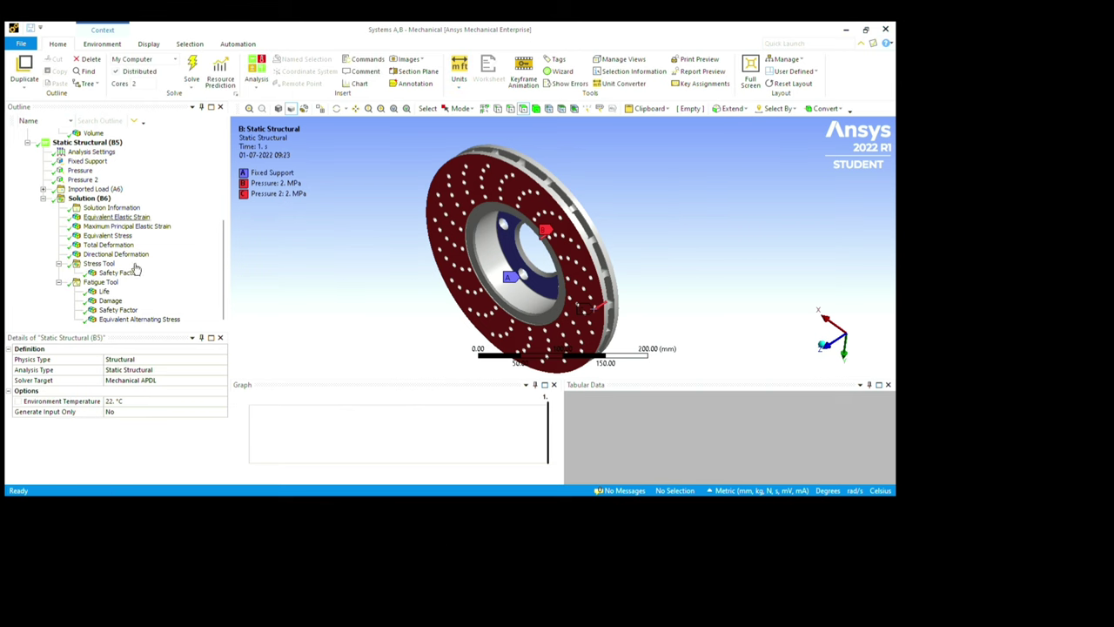
click(116, 217)
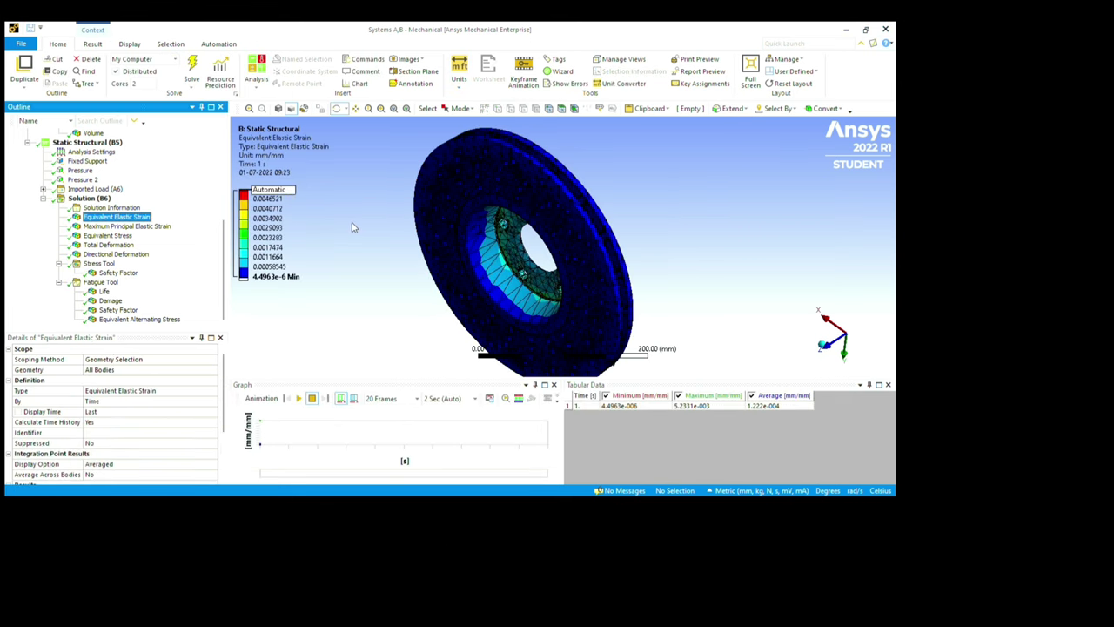
Step: Review Maximum Principal Strain, Equivalent Stress (up to 901.54 MPa) and Total Deformation (0.11463 mm) contours
click(161, 226)
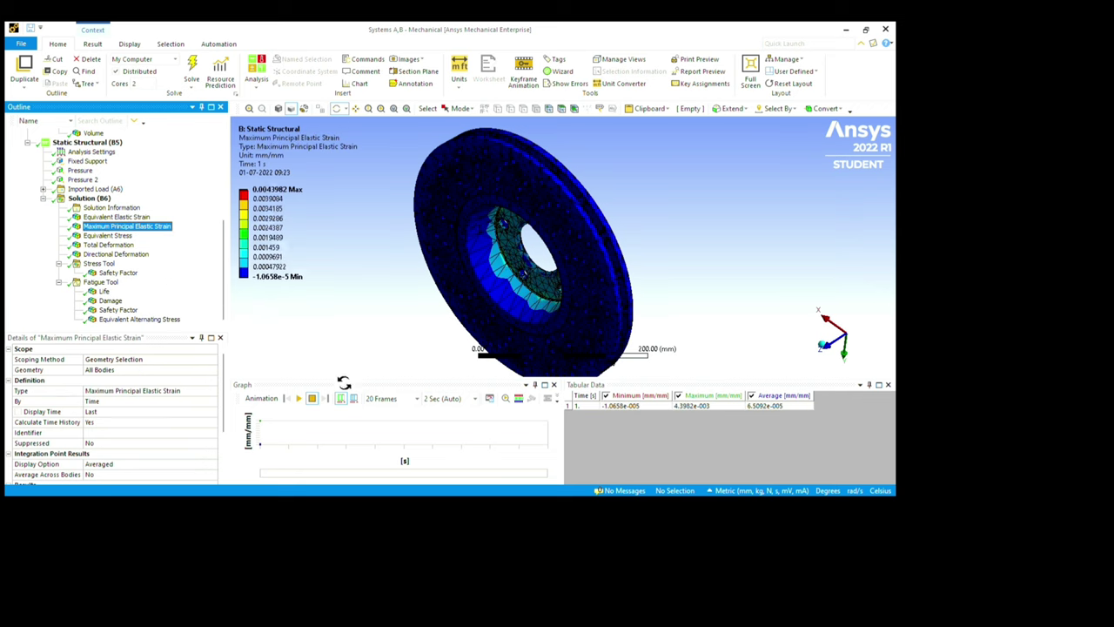
key(Down)
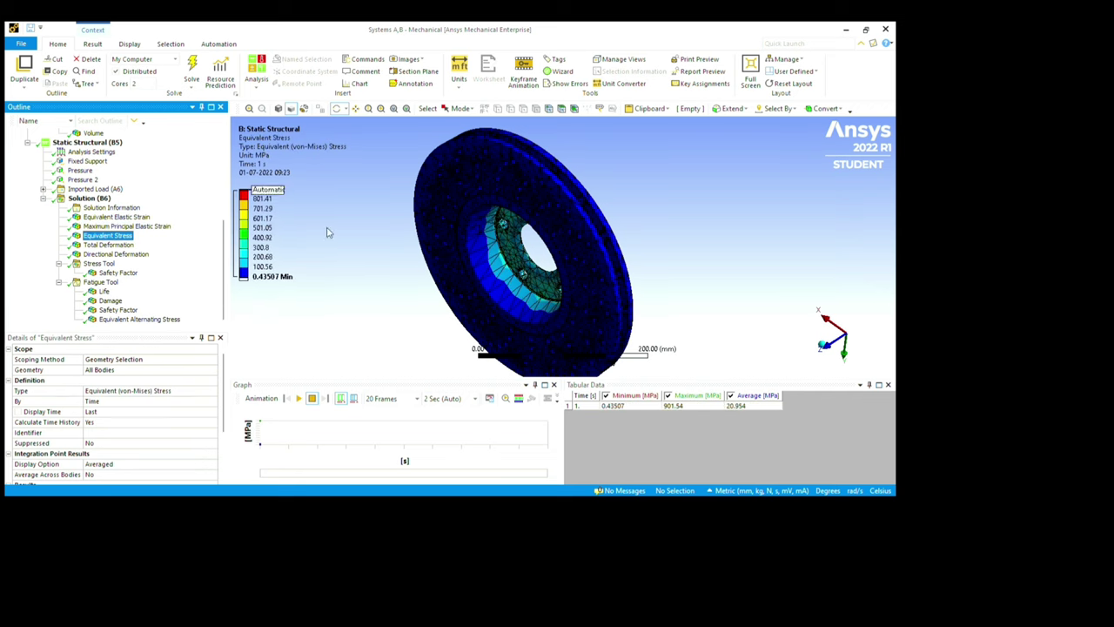
mouse_move(385, 288)
mouse_down()
mouse_move(469, 254)
mouse_move(440, 380)
mouse_up()
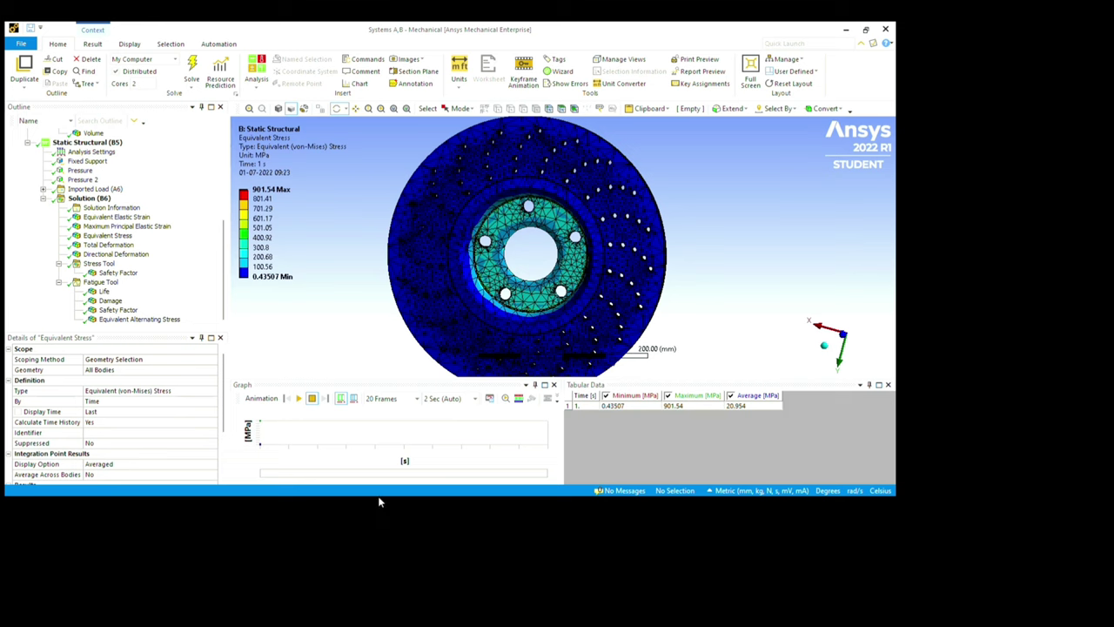
scroll(574, 340, up, 3)
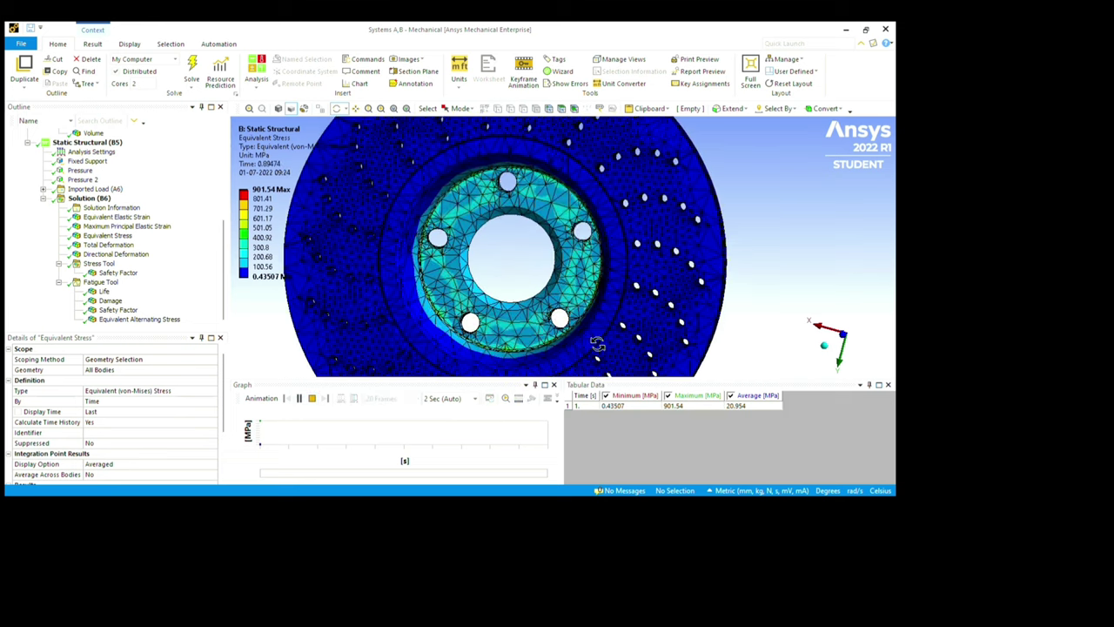
scroll(579, 333, up, 2)
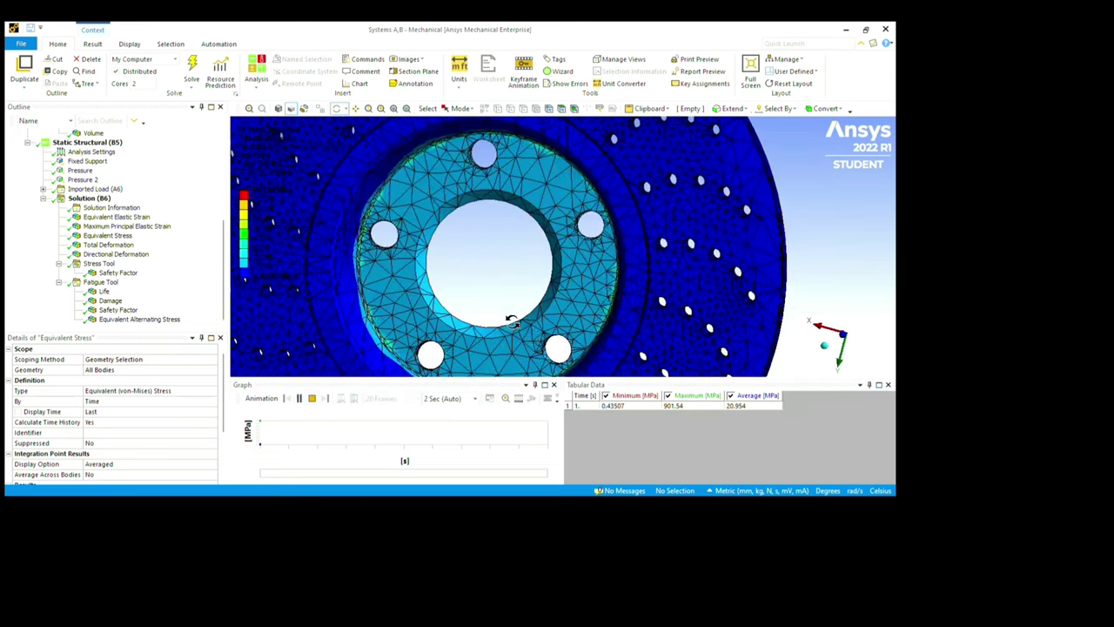
key(Down)
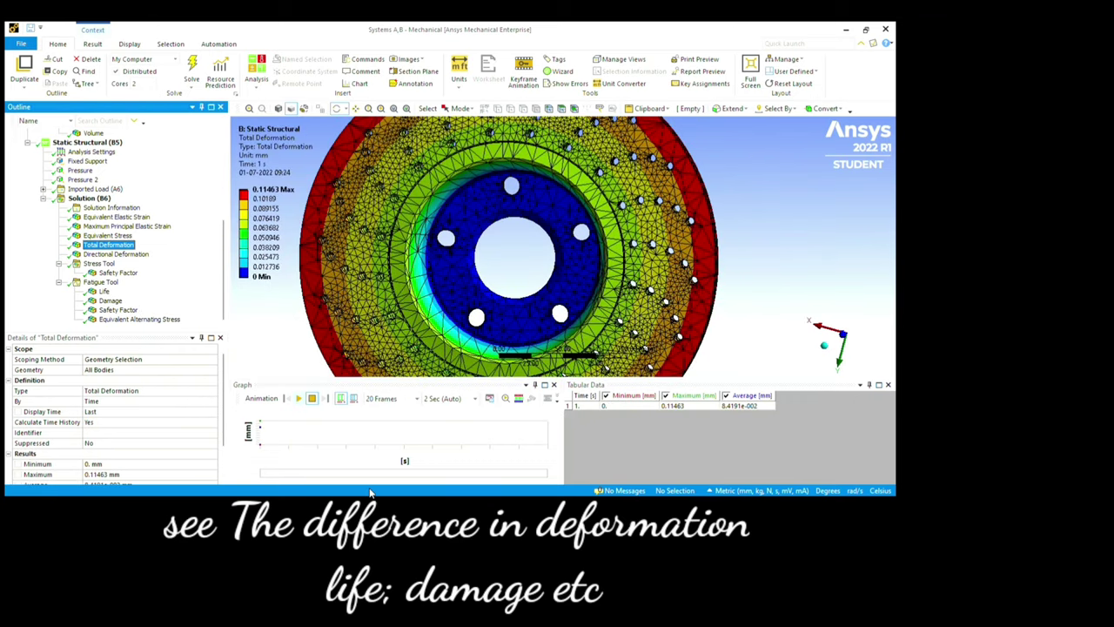
Step: Animate Total Deformation, then animate the Stress Tool Safety Factor contour (minimum 0.2773)
click(298, 398)
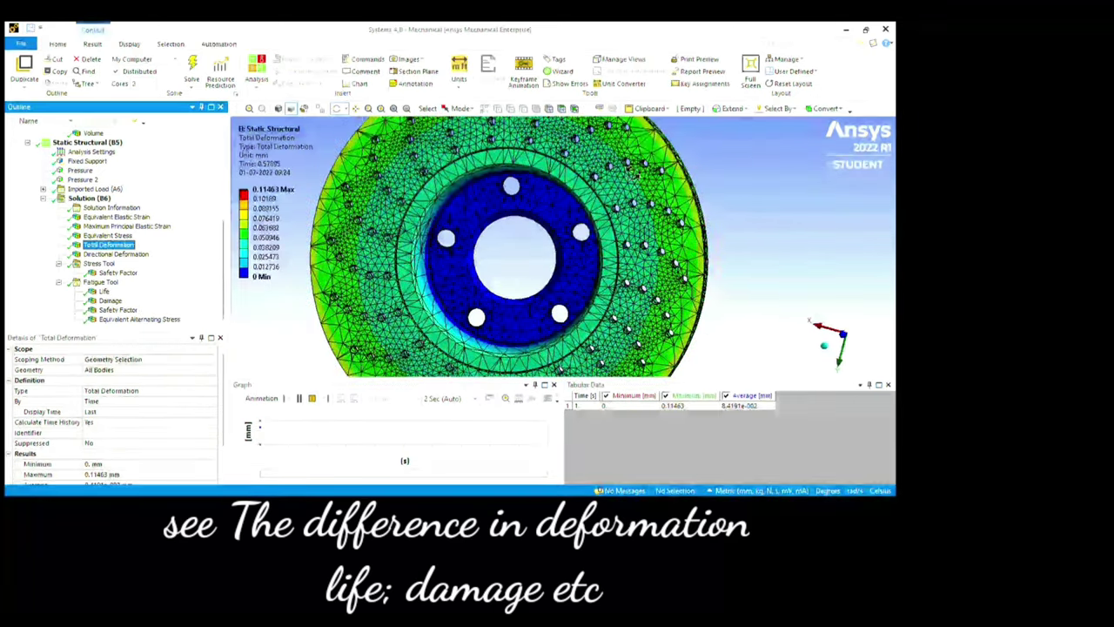
key(Down)
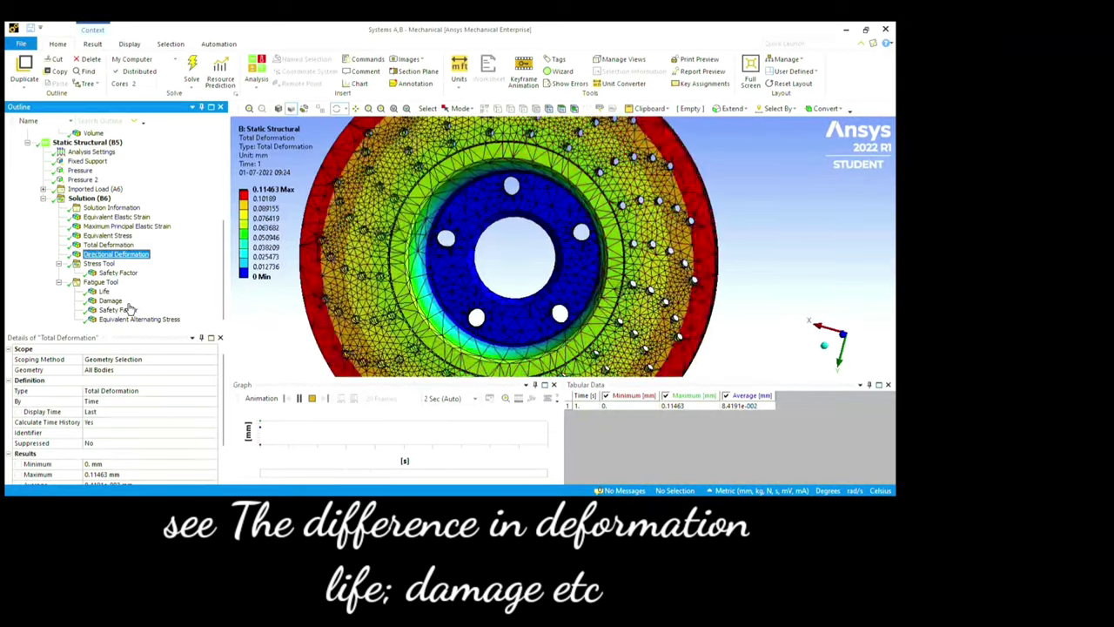
key(Down)
key(Down)
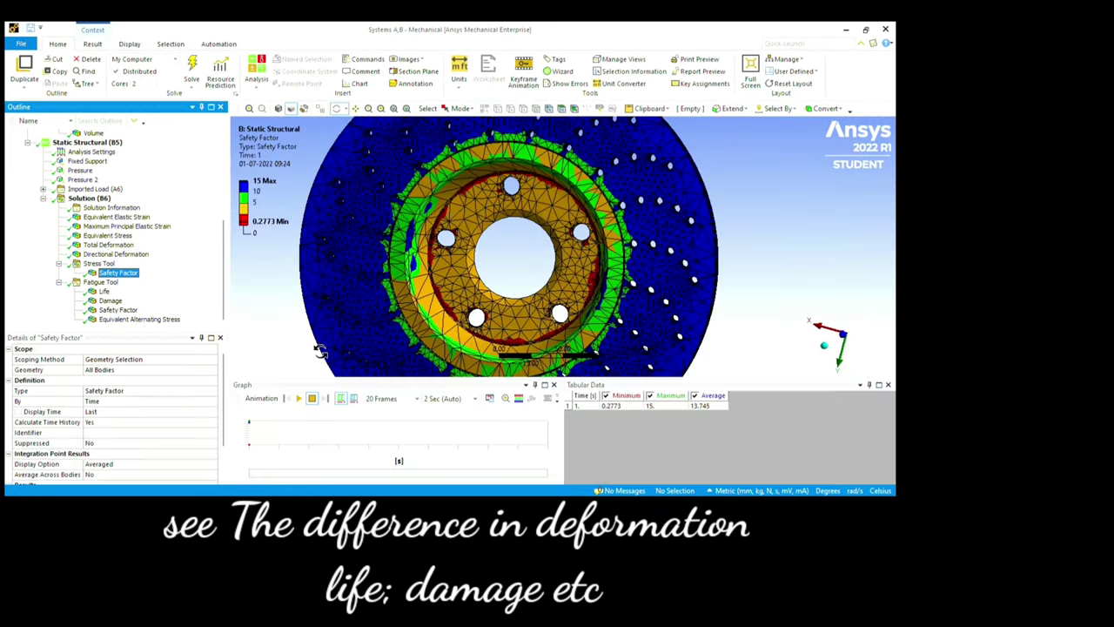
click(298, 398)
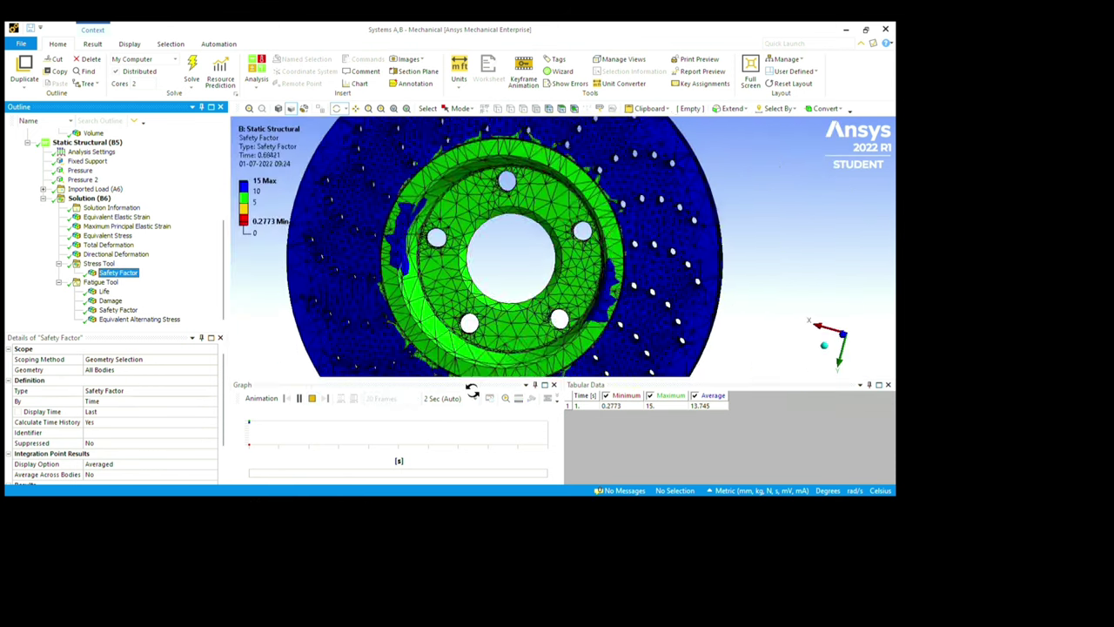
Step: Step through fatigue Life and Damage, then animate the Fatigue Tool Safety Factor (minimum 9.5615e-002)
key(Down)
key(Down)
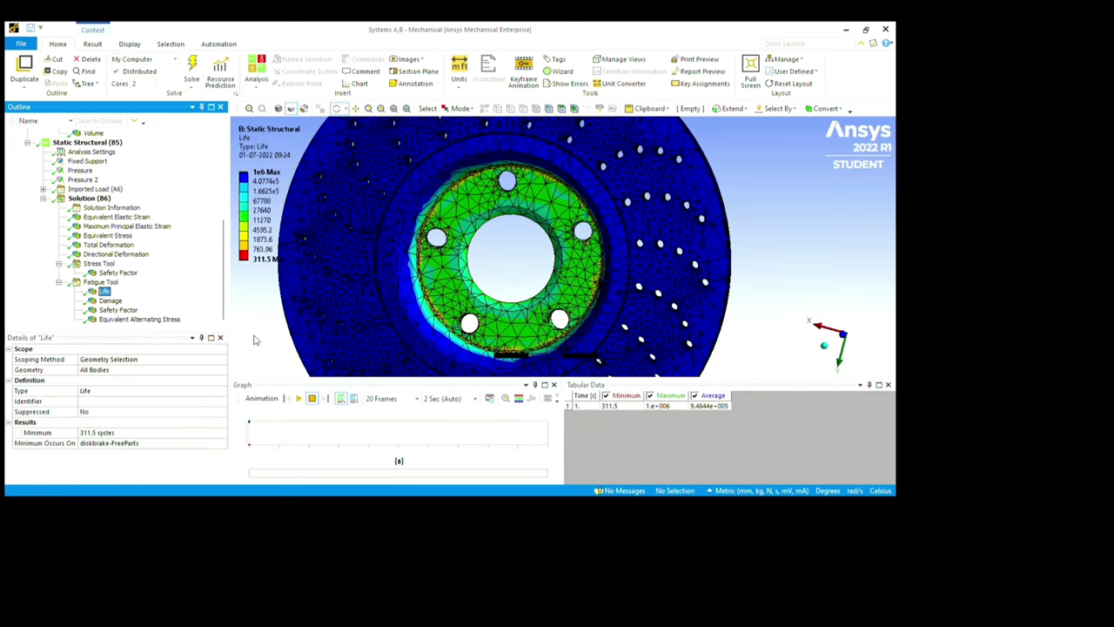
scroll(603, 315, up, 2)
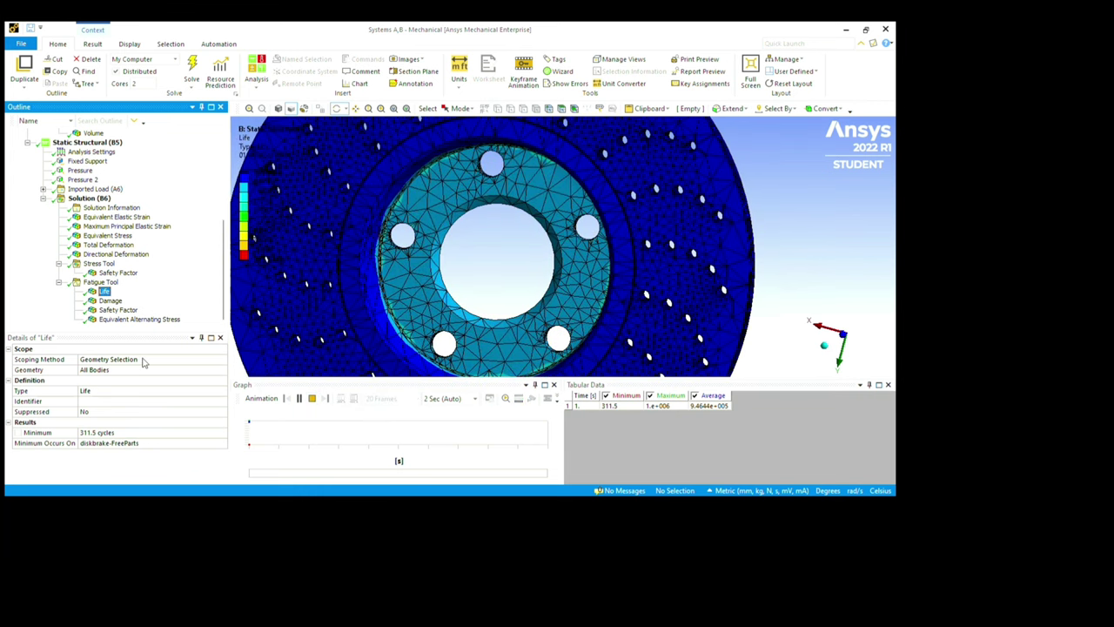
key(Down)
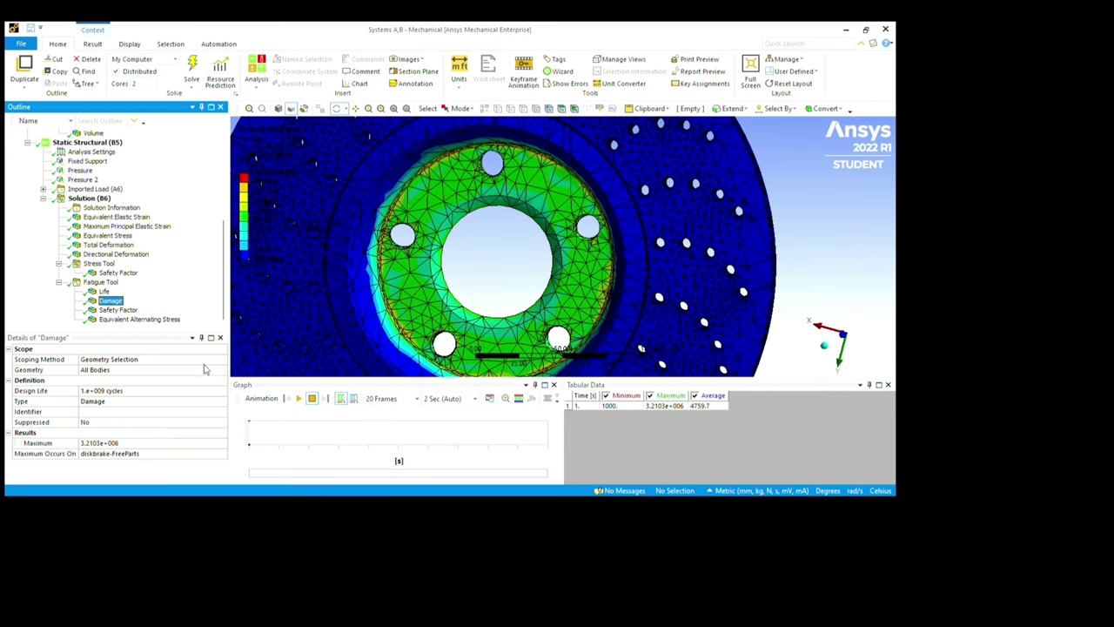
key(Down)
key(Down)
key(Up)
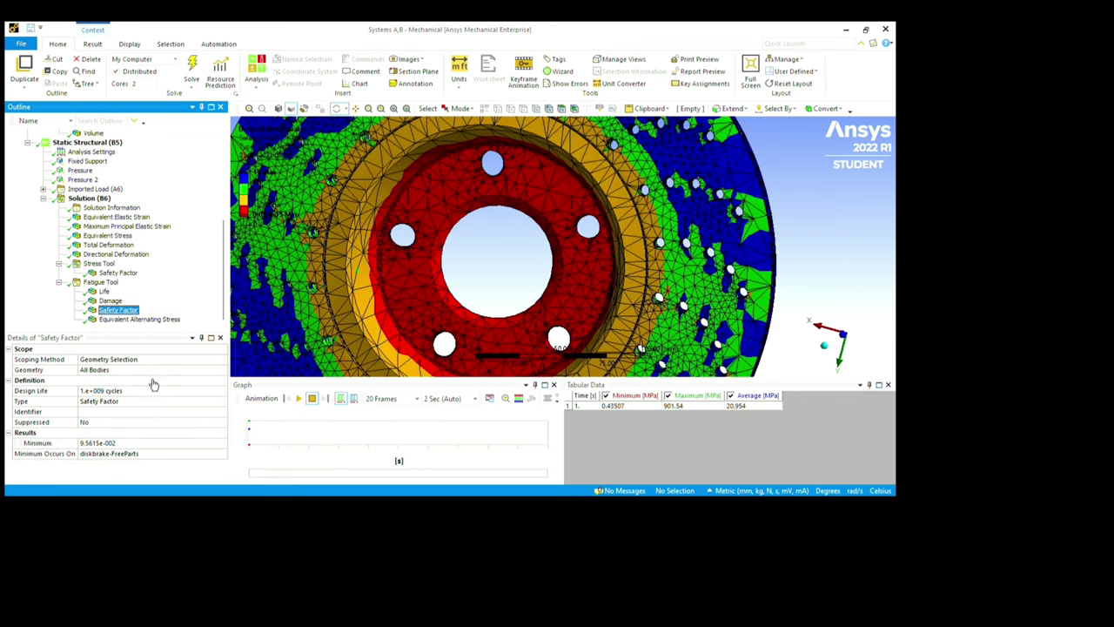
click(298, 398)
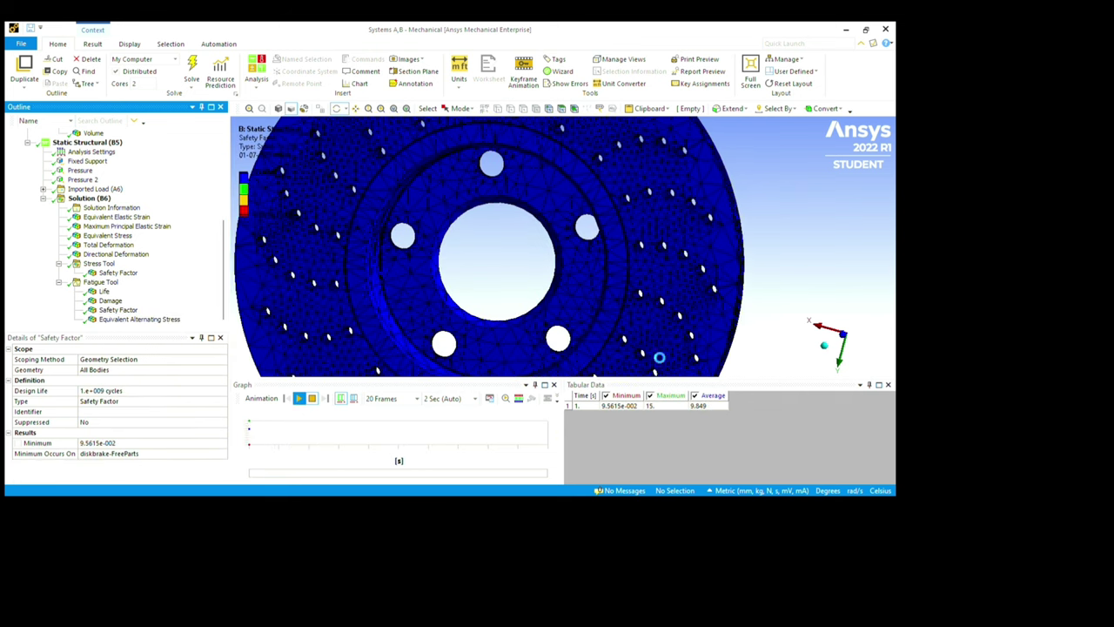